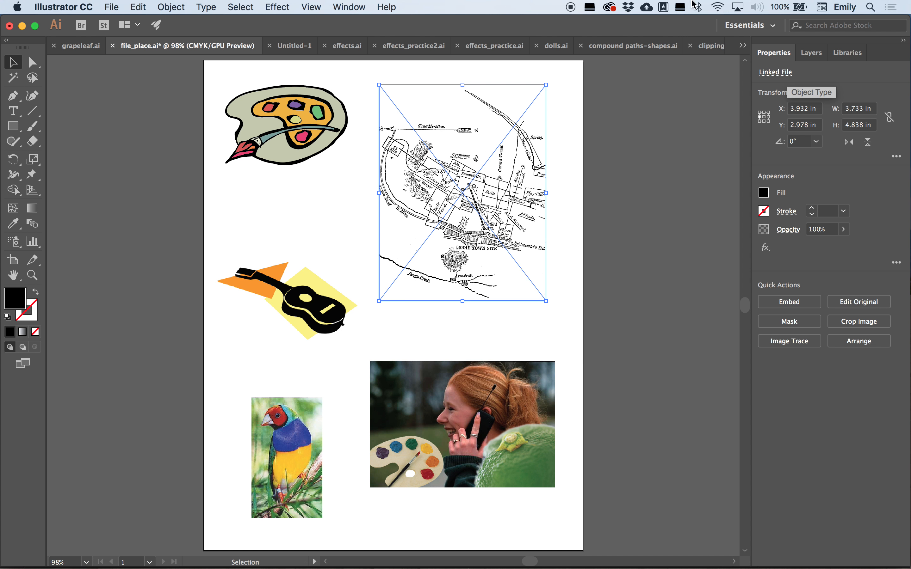
# - Open the Links panel and reposition and resize it so all linked files are listed
pyautogui.click(345, 6)
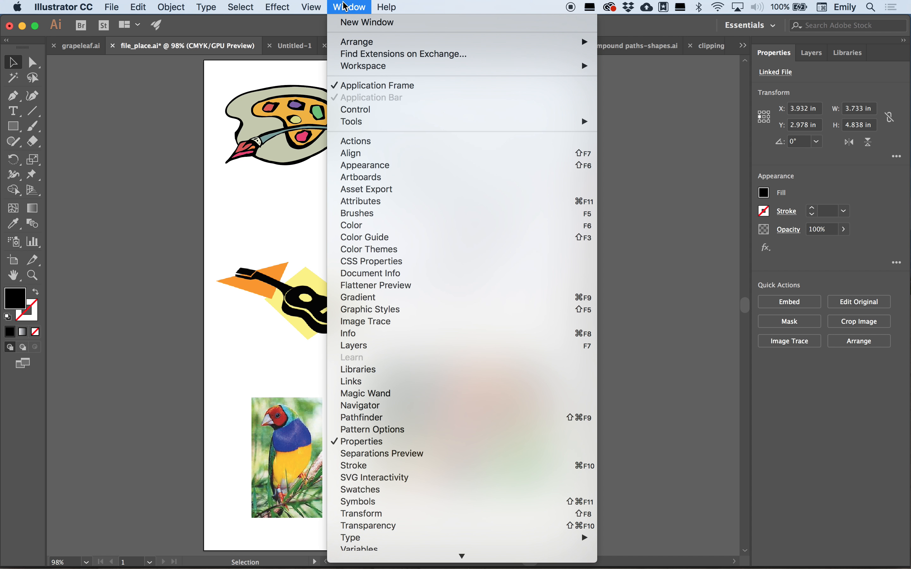
pyautogui.click(361, 384)
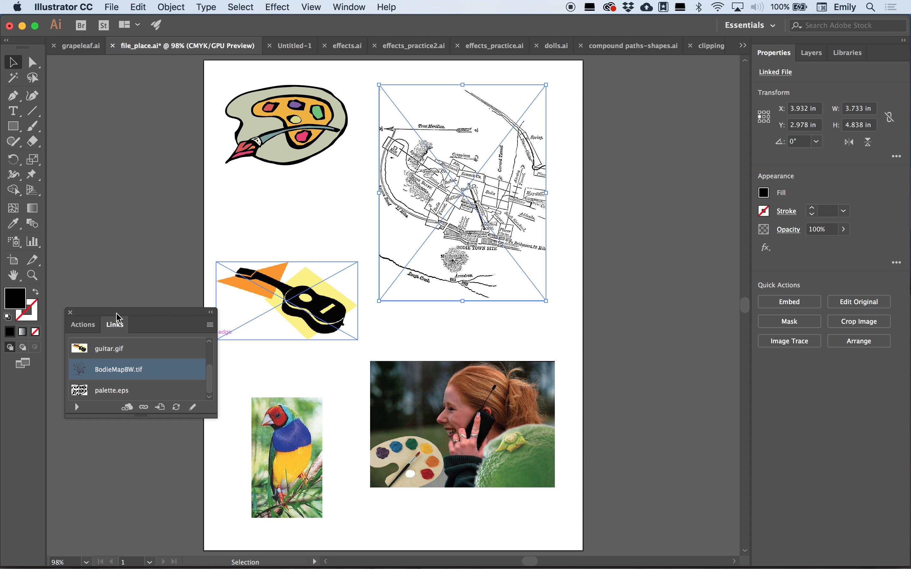
pyautogui.moveTo(120, 318); pyautogui.dragTo(556, 93)
pyautogui.moveTo(646, 192); pyautogui.dragTo(651, 261)
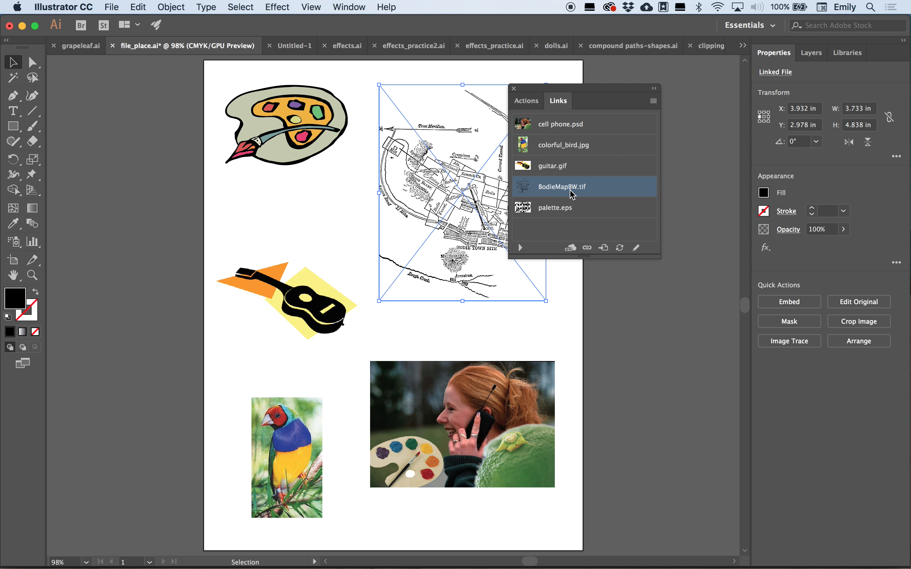
pyautogui.click(653, 101)
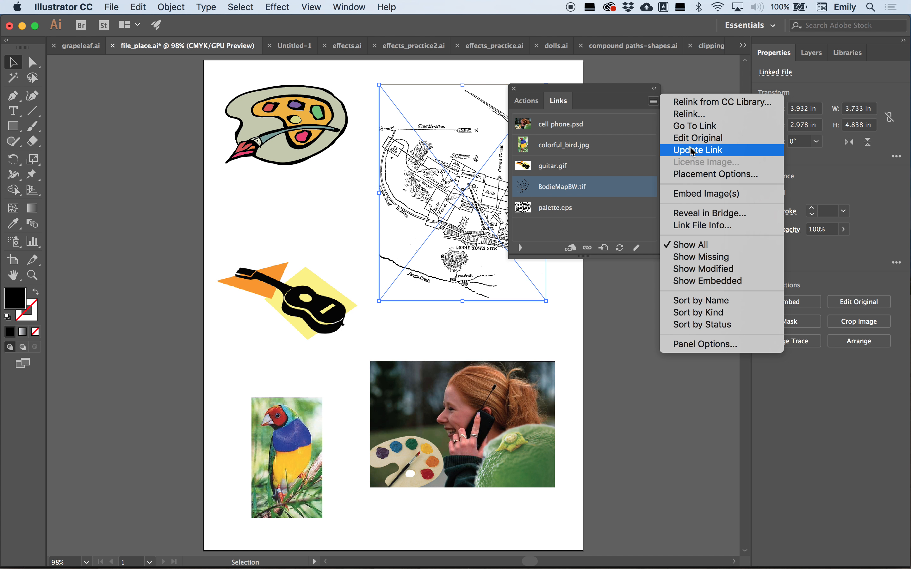
pyautogui.click(704, 175)
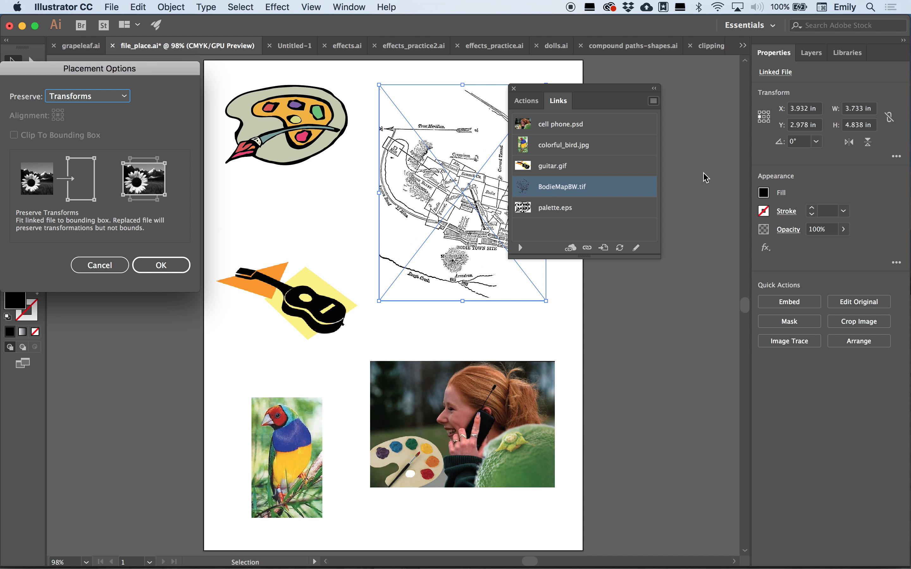
pyautogui.click(117, 97)
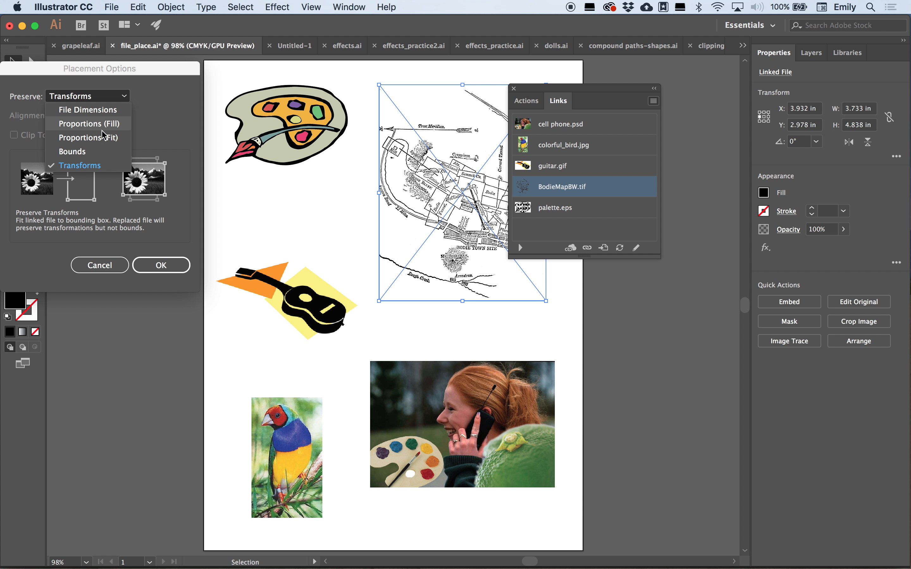
pyautogui.click(143, 121)
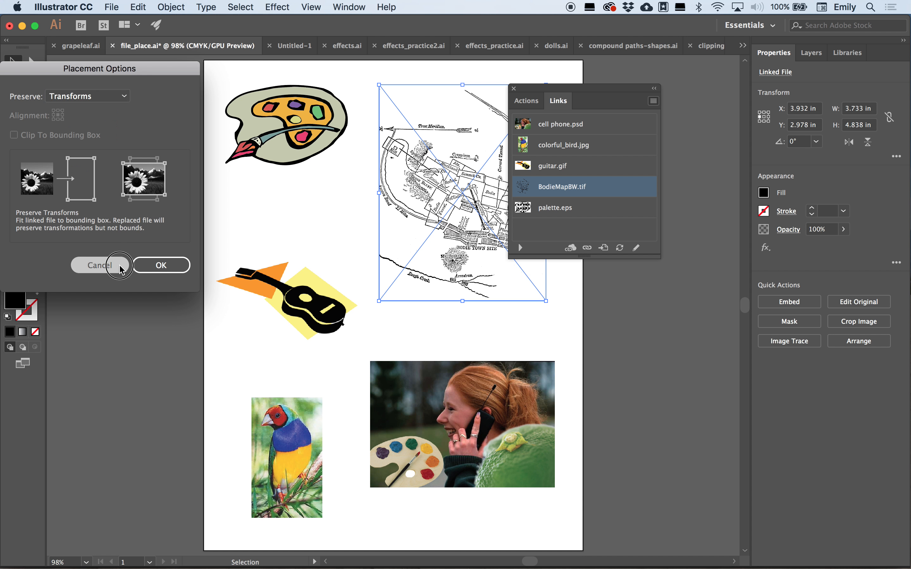
pyautogui.click(100, 265)
# - Try embedding the BodieMapBW.tif map image from the Links panel, then undo the embedding
pyautogui.click(653, 100)
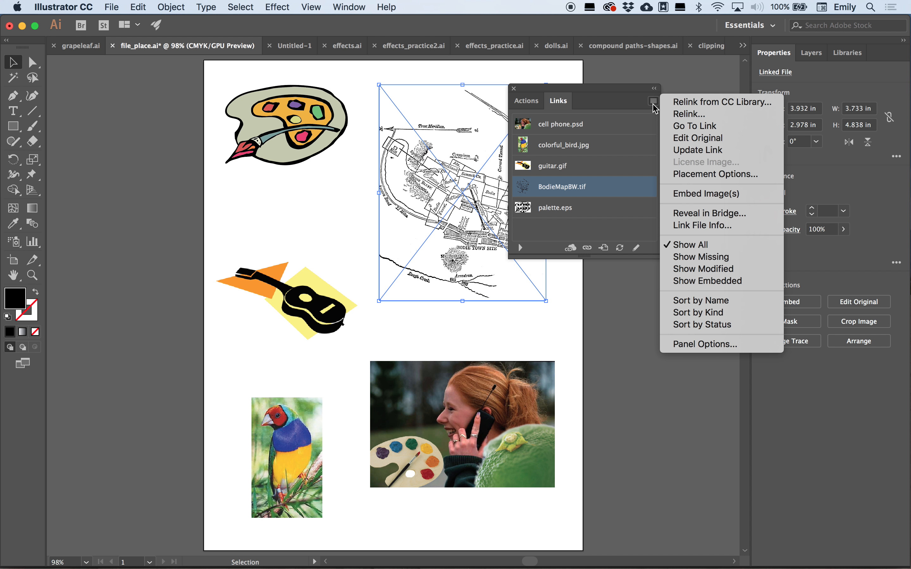
pyautogui.click(683, 196)
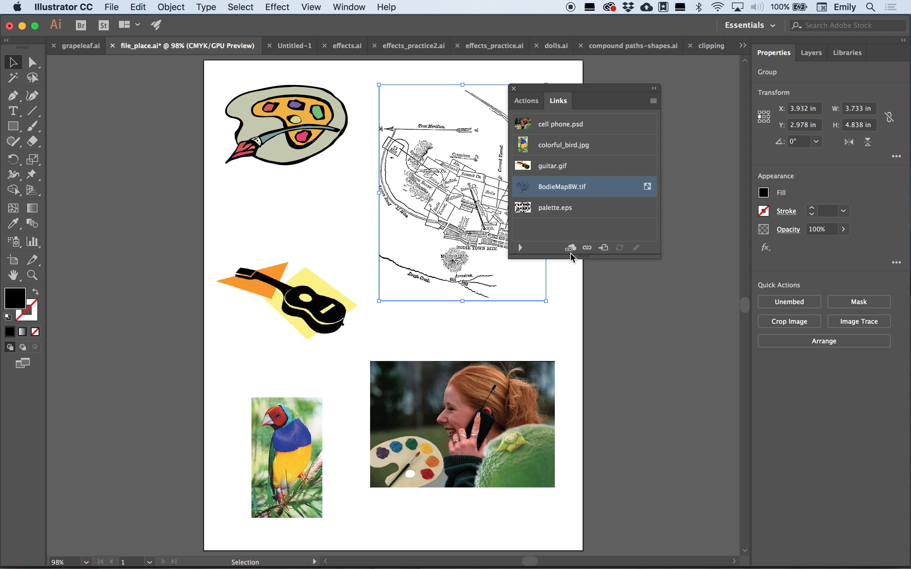
pyautogui.click(653, 102)
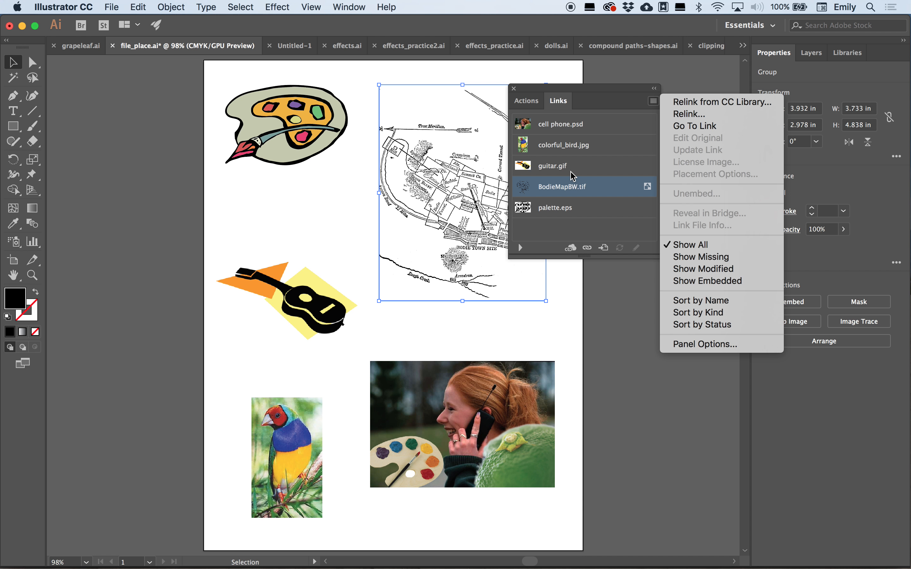
pyautogui.click(618, 227)
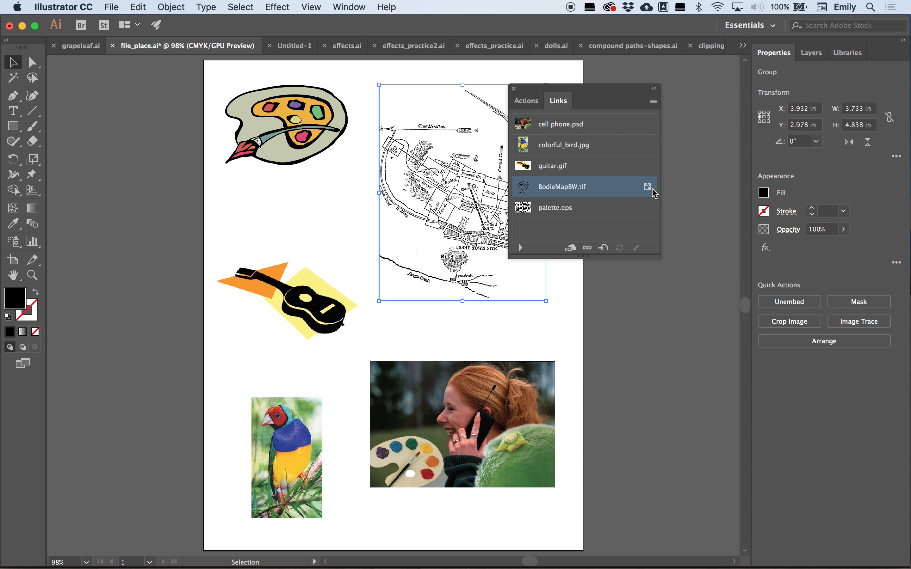
pyautogui.press('super')
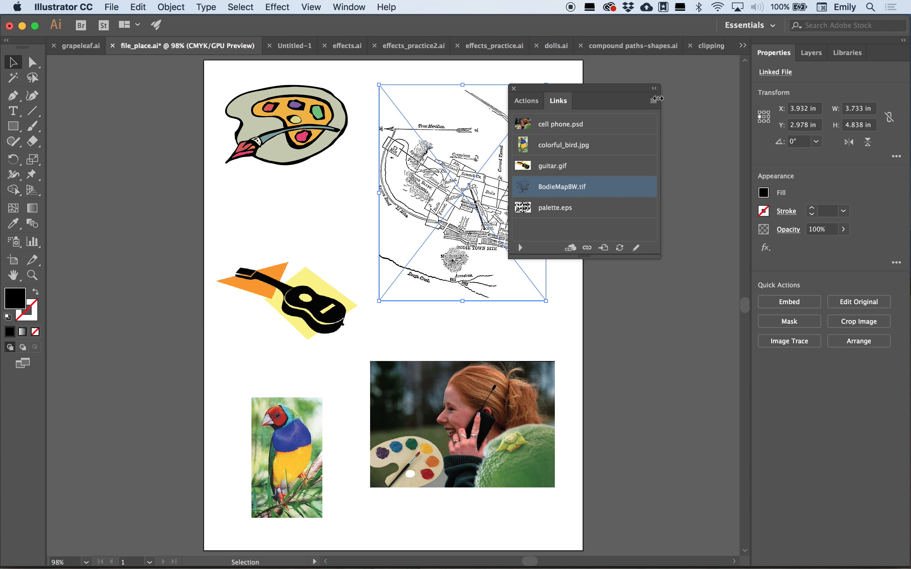
# - Open the link file info for BodieMapBW.tif and browse its metadata categories before closing it
pyautogui.click(654, 101)
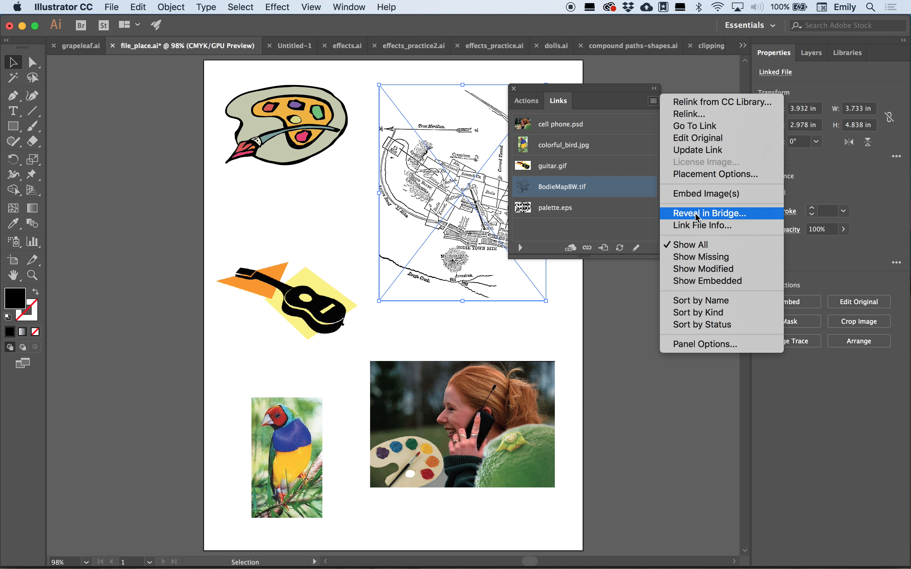
pyautogui.click(699, 226)
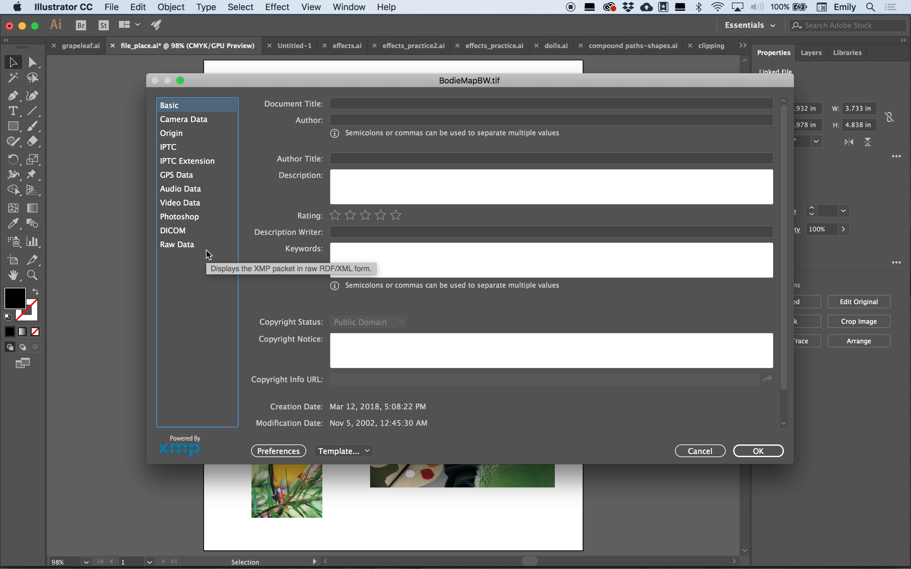
pyautogui.click(177, 120)
pyautogui.click(177, 135)
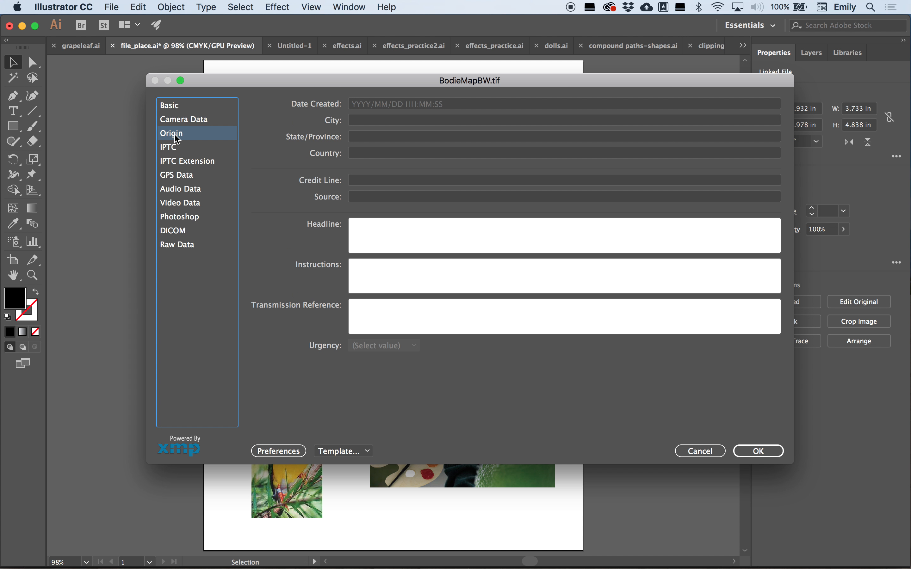
pyautogui.click(186, 190)
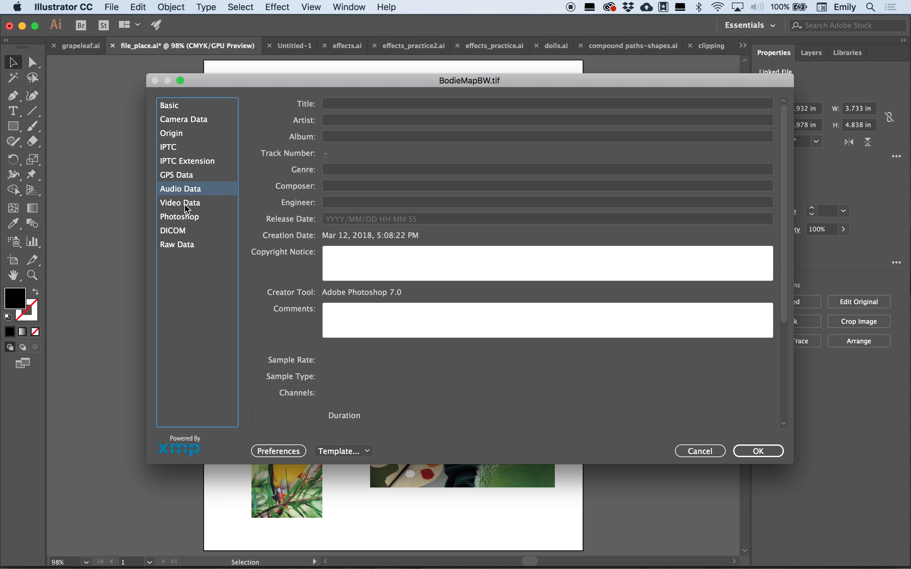
pyautogui.click(184, 205)
pyautogui.click(183, 220)
pyautogui.click(181, 236)
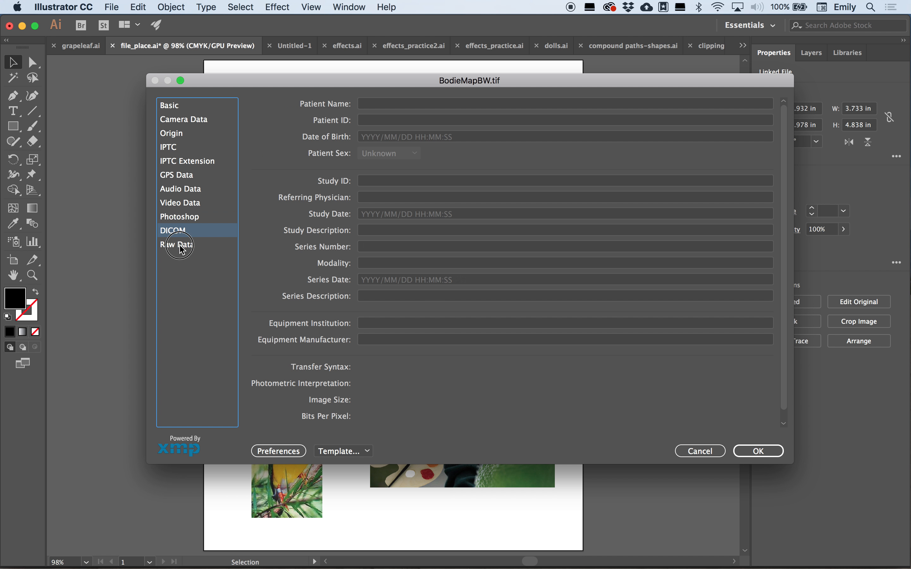
pyautogui.click(180, 244)
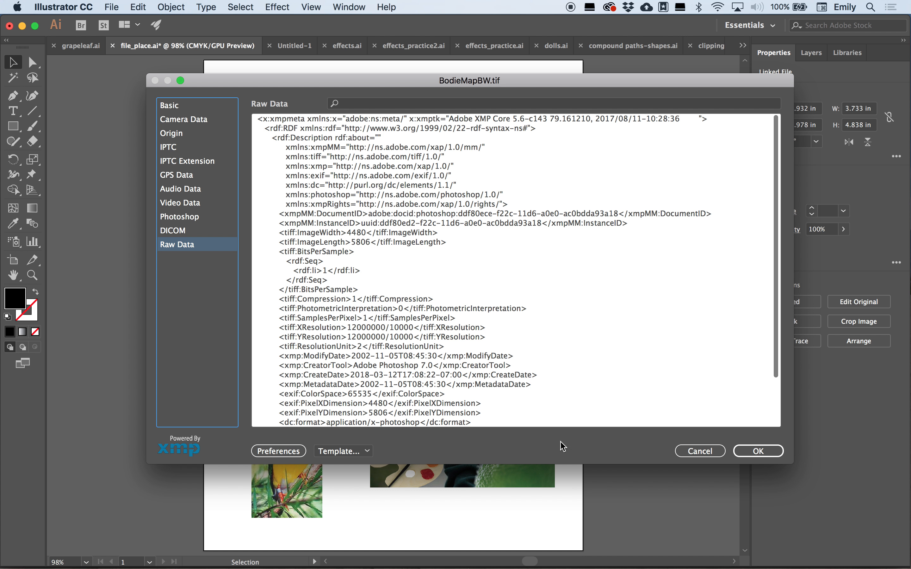
pyautogui.click(700, 451)
# - Select the cell phone photo and browse the metadata categories of its link file info
pyautogui.click(540, 430)
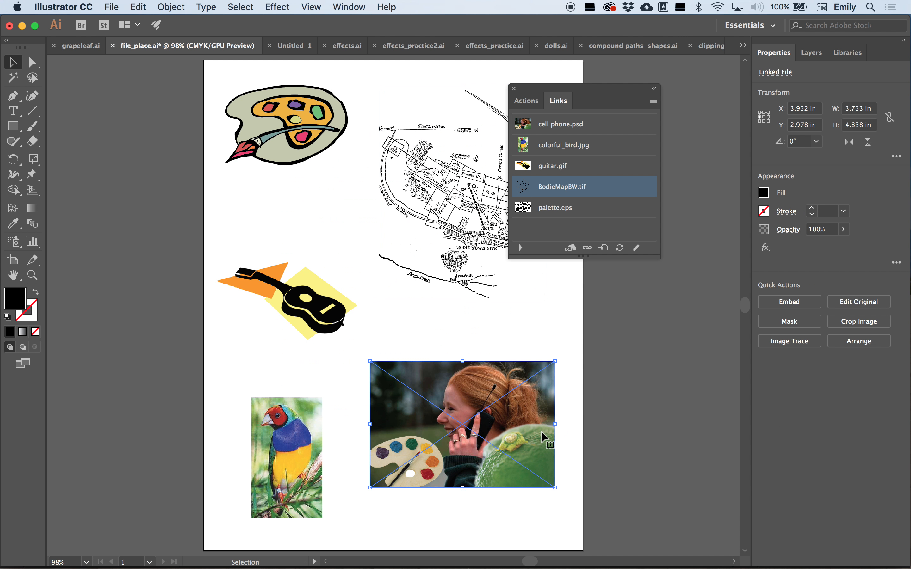
pyautogui.click(653, 101)
pyautogui.click(683, 226)
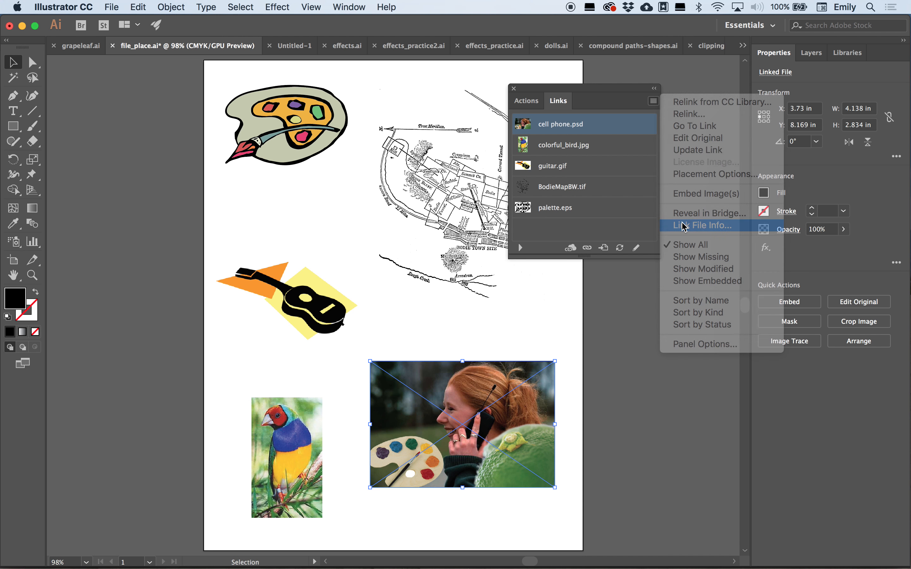
pyautogui.click(187, 107)
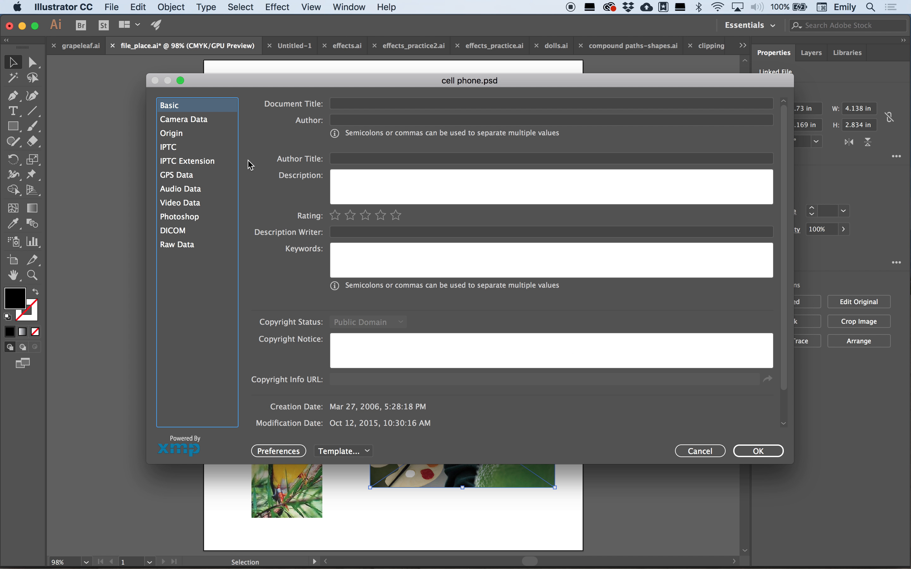
pyautogui.click(185, 121)
pyautogui.click(180, 146)
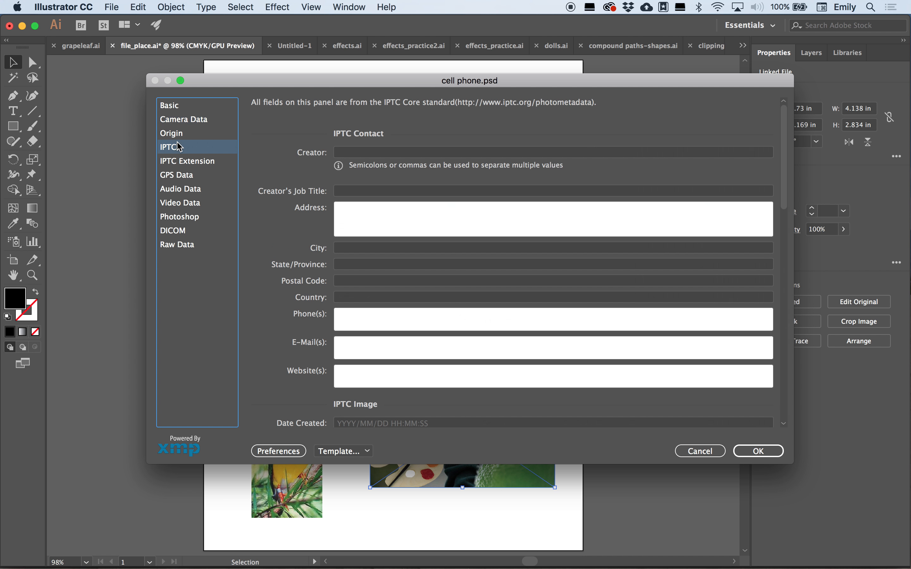
pyautogui.click(180, 176)
pyautogui.click(184, 191)
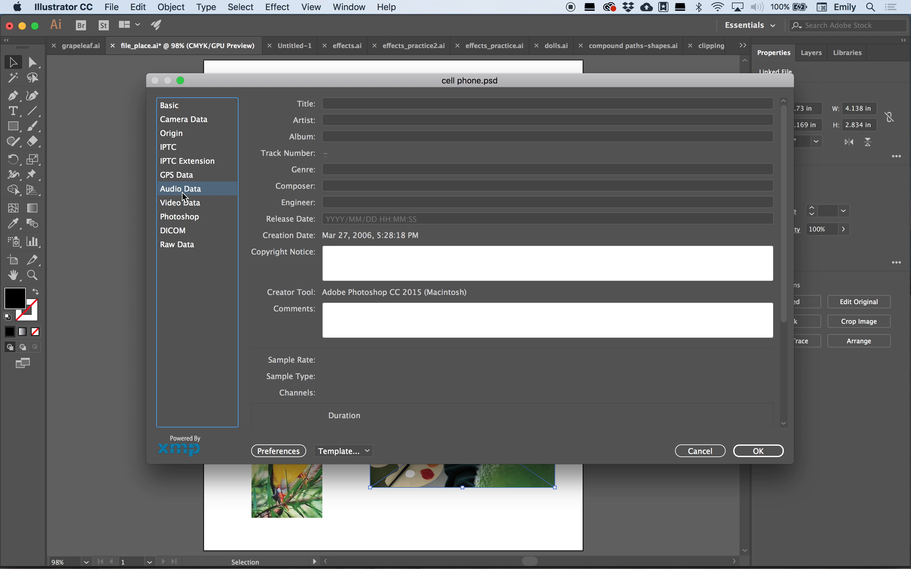
pyautogui.click(701, 452)
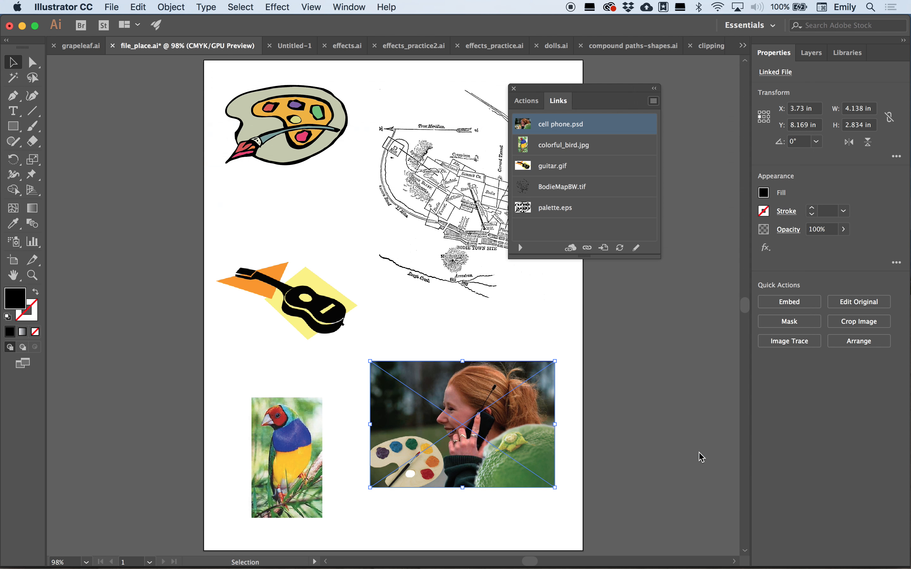
# - Set the Links panel thumbnail size to the largest option in the panel options
pyautogui.click(655, 101)
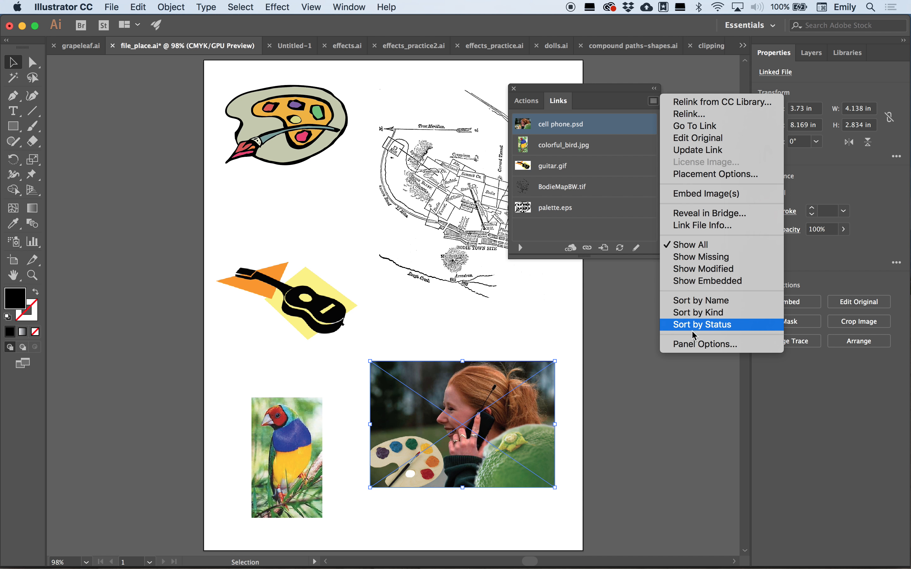
pyautogui.click(696, 344)
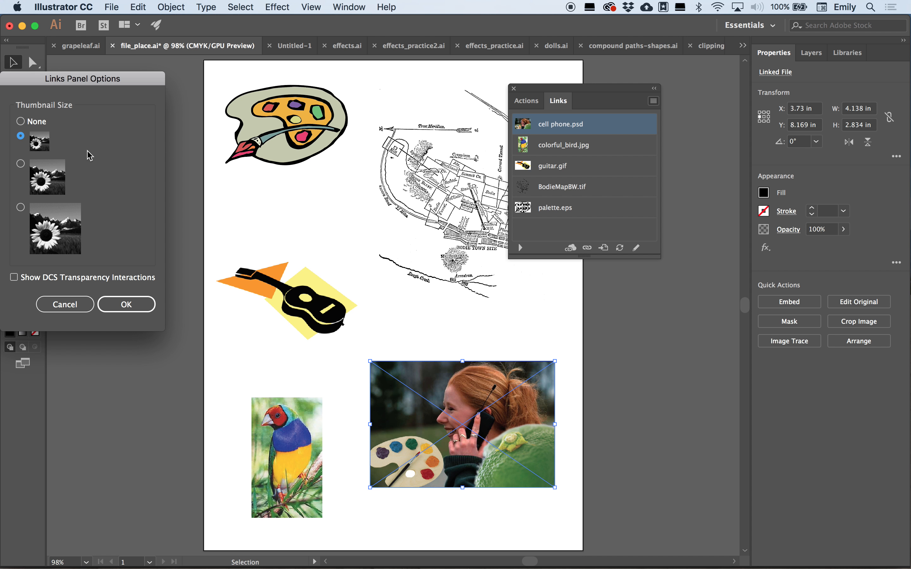
pyautogui.click(20, 164)
pyautogui.click(20, 207)
pyautogui.click(126, 305)
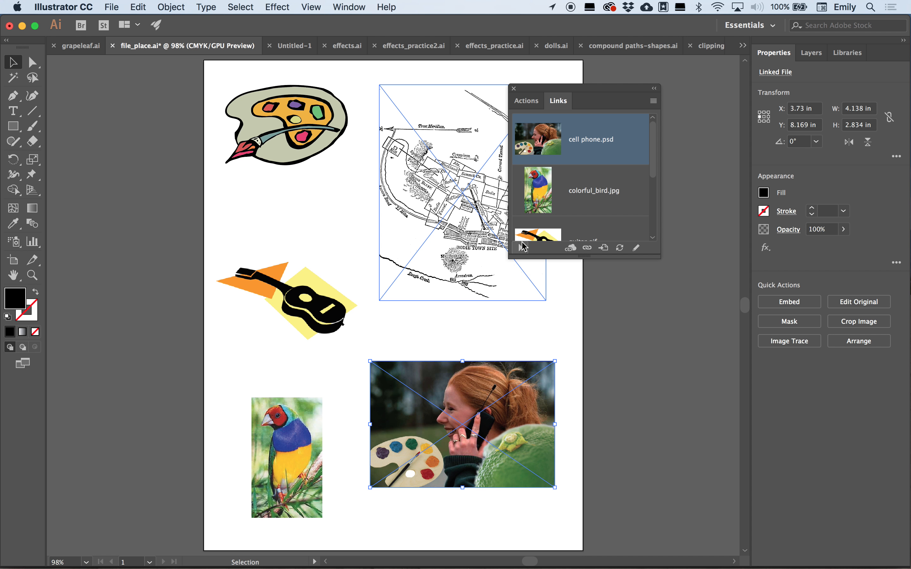
# - Move the Links panel and expand its link information section for the selected image
pyautogui.click(521, 249)
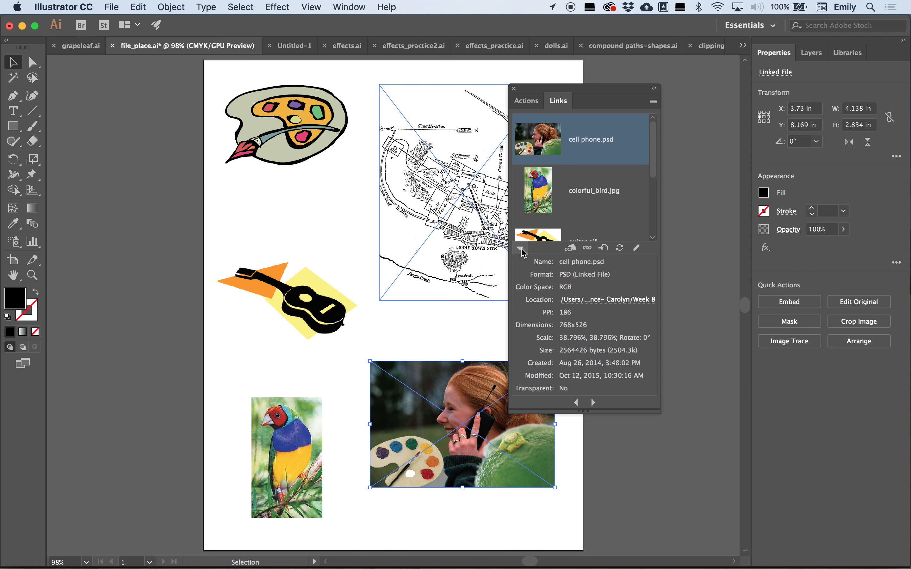
pyautogui.click(521, 251)
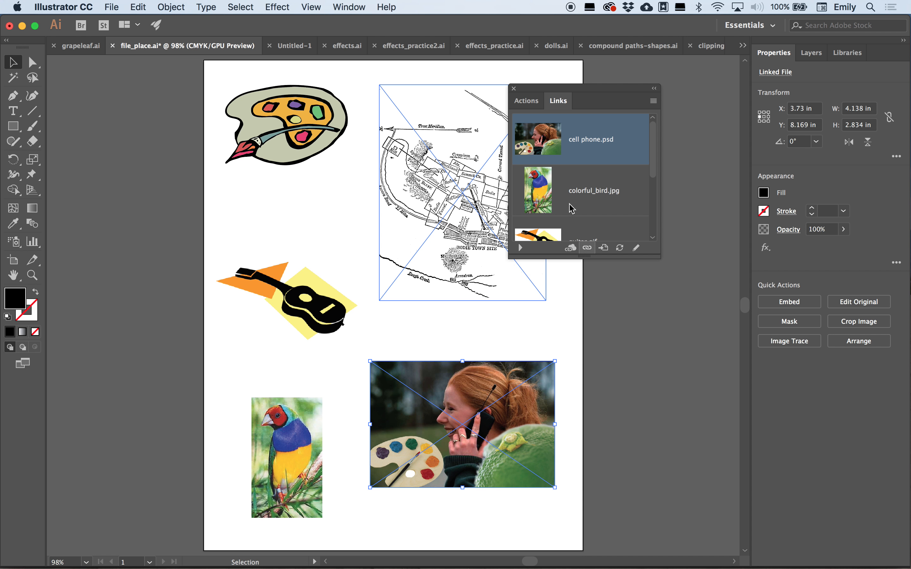
pyautogui.moveTo(596, 89); pyautogui.dragTo(659, 88)
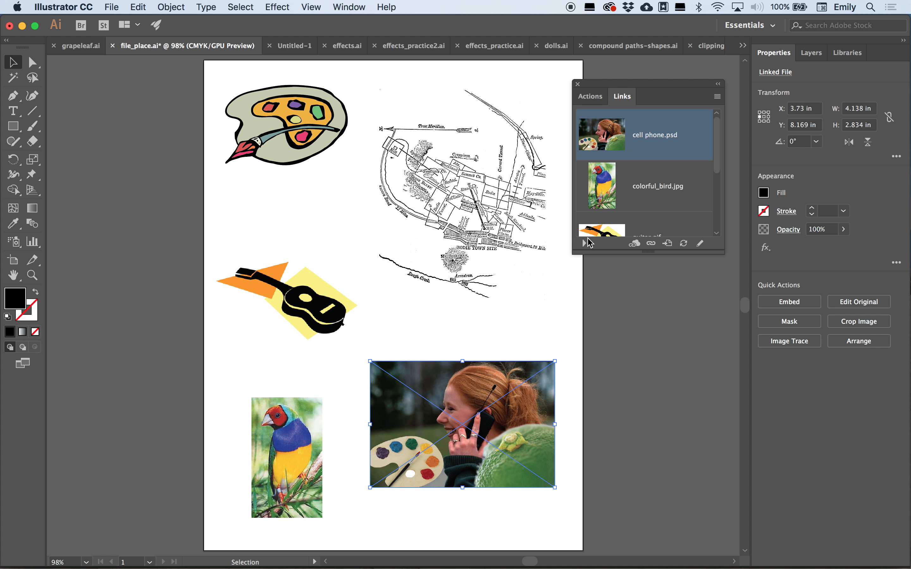
pyautogui.click(584, 243)
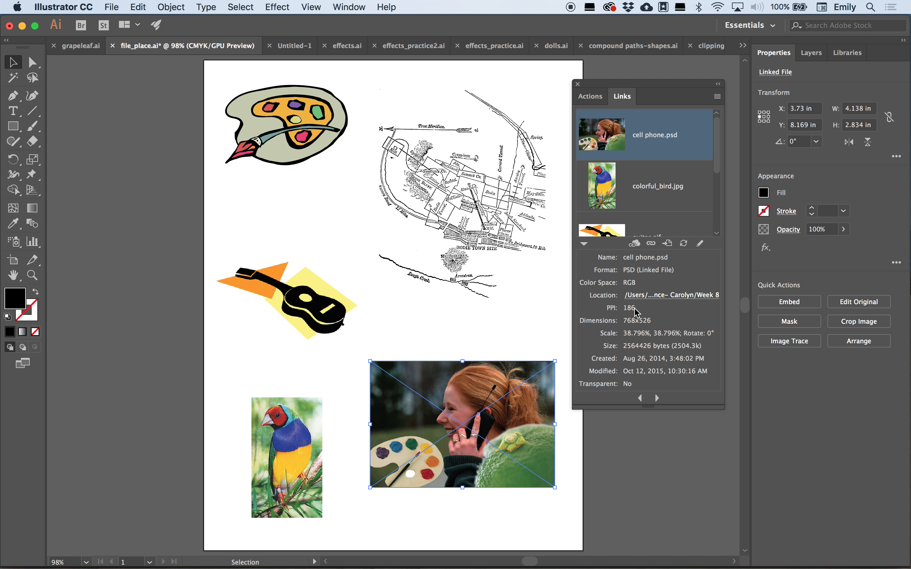
# - Select each placed image on the artboard in turn to review its link information
pyautogui.click(473, 203)
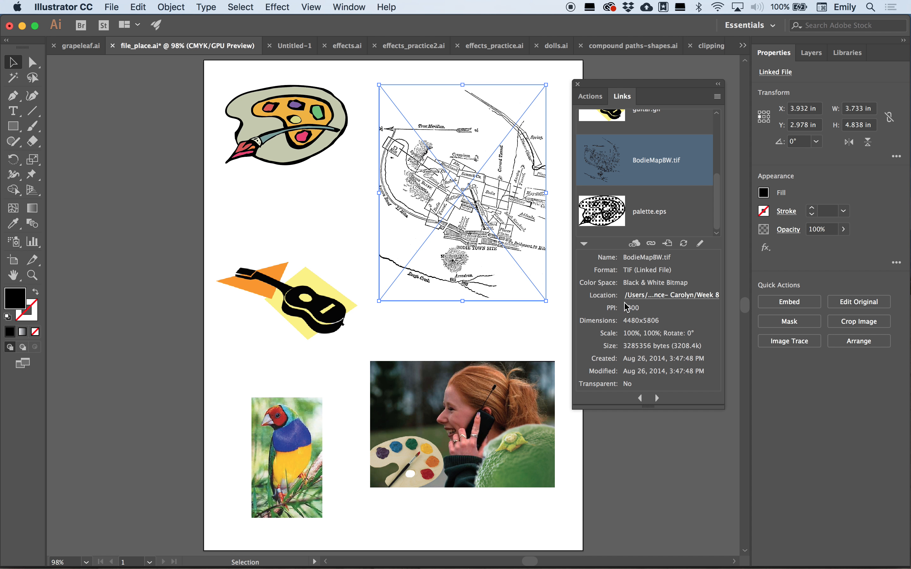
pyautogui.click(318, 294)
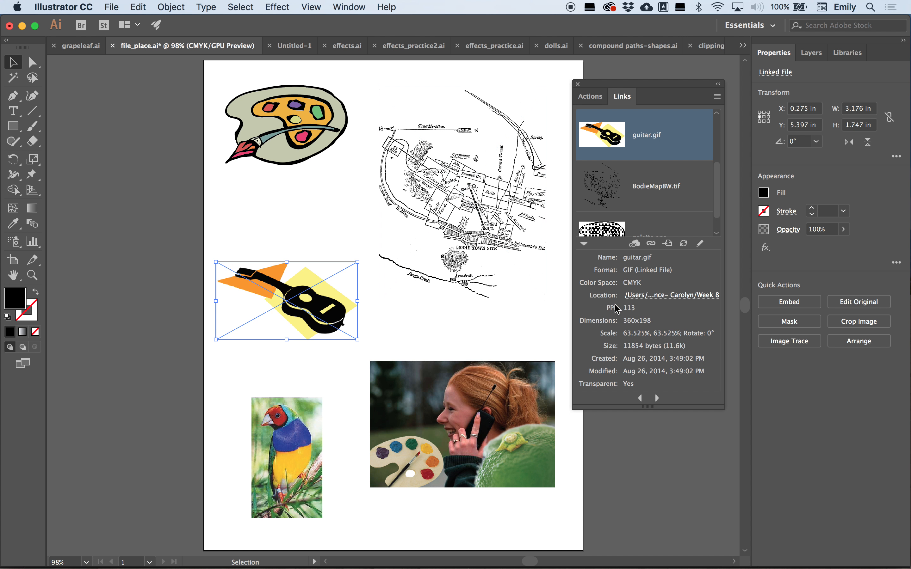
pyautogui.click(286, 448)
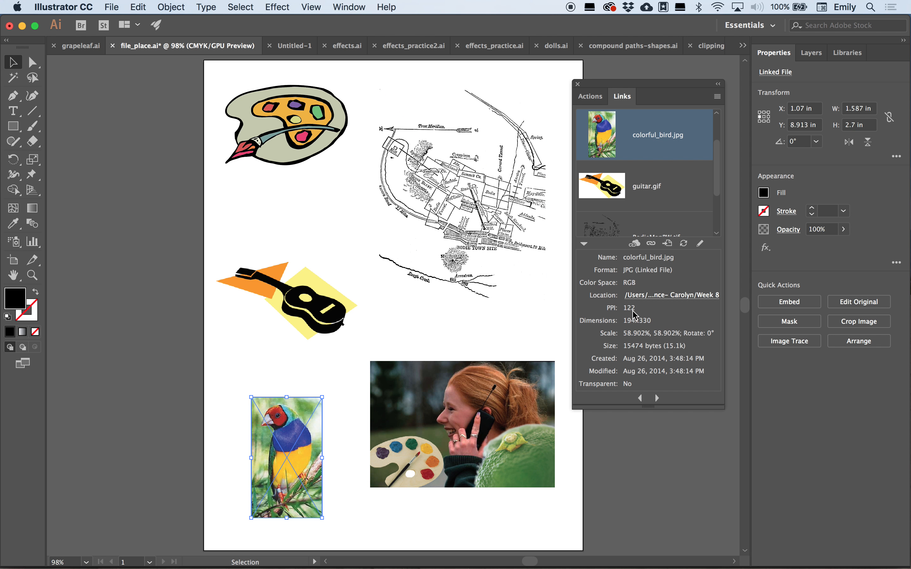
pyautogui.click(537, 373)
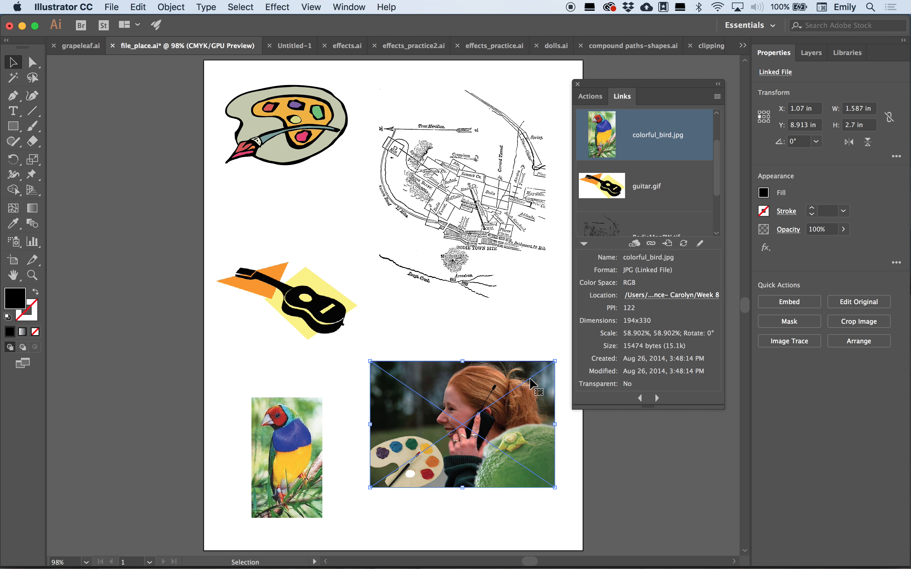
# - Click through the palette, bird, guitar, map and cell phone images to compare their link details in the Links panel
pyautogui.click(290, 103)
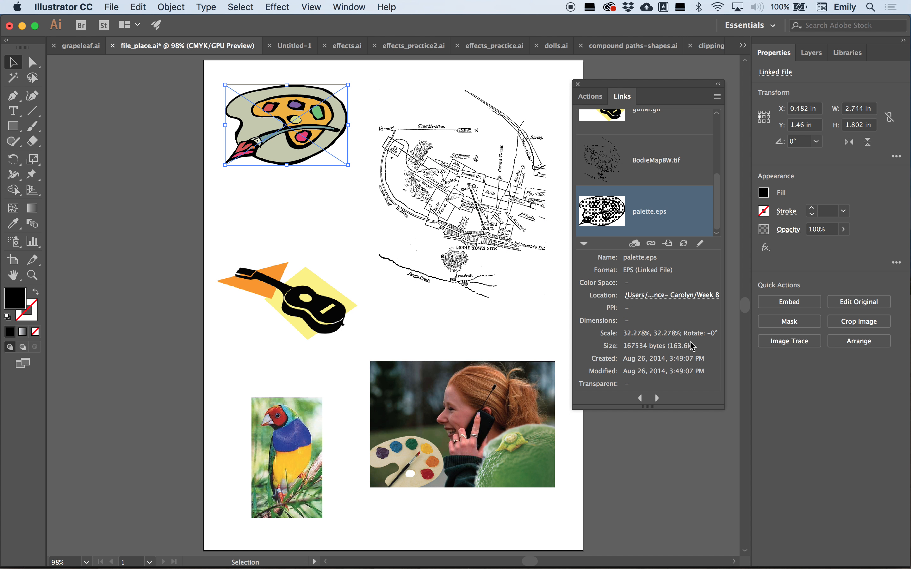
pyautogui.click(303, 422)
pyautogui.click(353, 302)
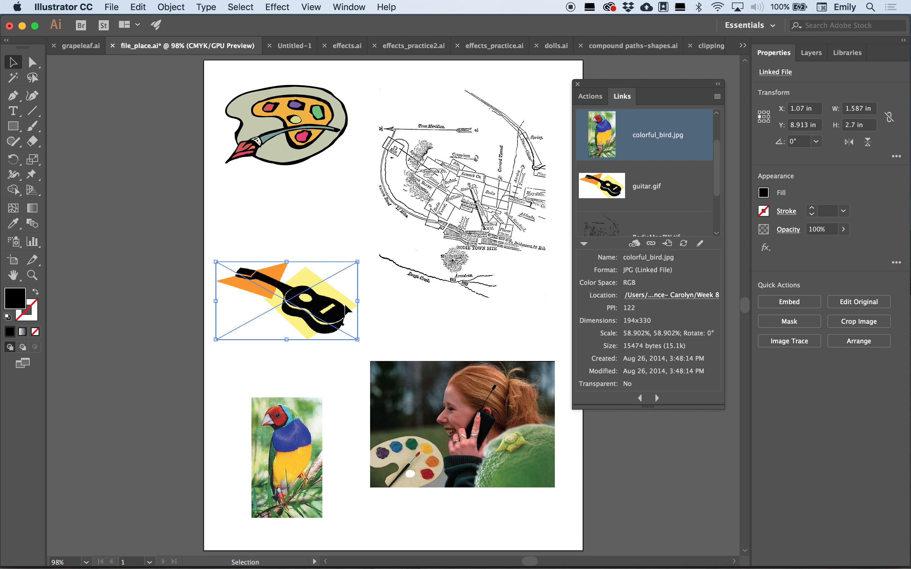
pyautogui.click(467, 274)
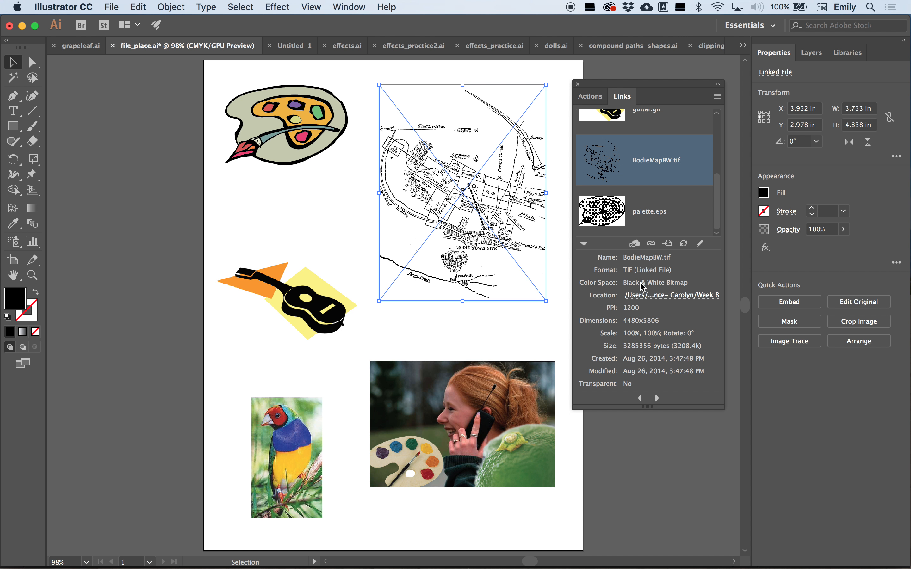
pyautogui.click(501, 418)
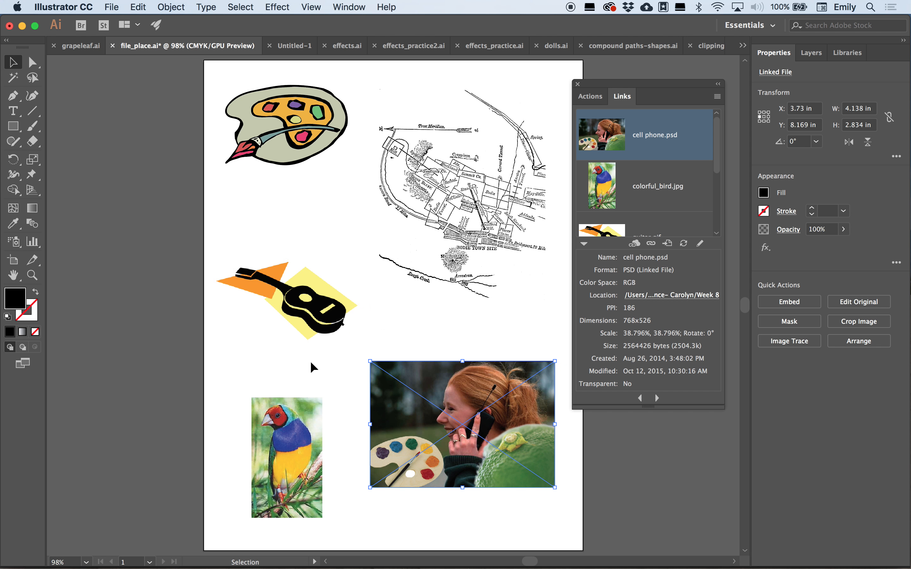
pyautogui.click(331, 320)
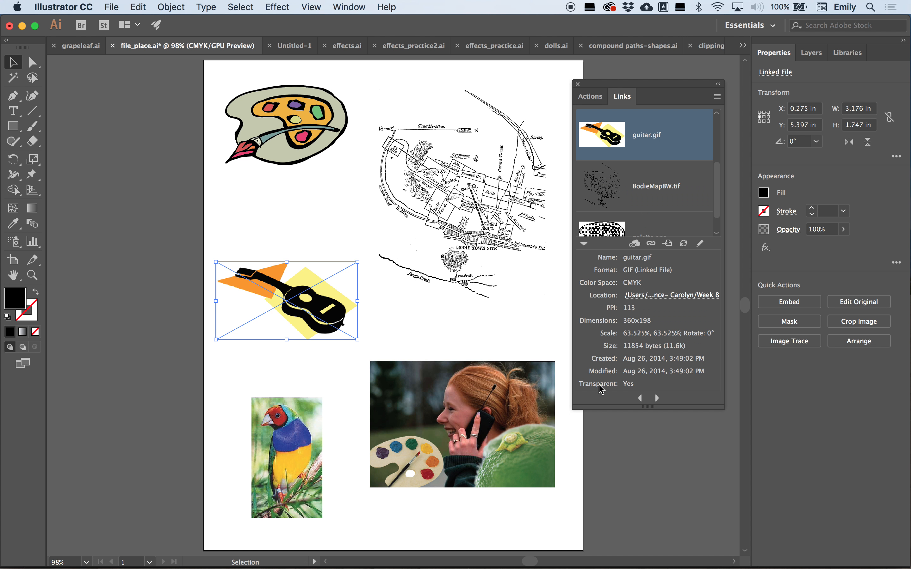
# - Move the guitar image off the artboard and back so it overlaps the artboard's left edge
pyautogui.moveTo(309, 305); pyautogui.dragTo(145, 284)
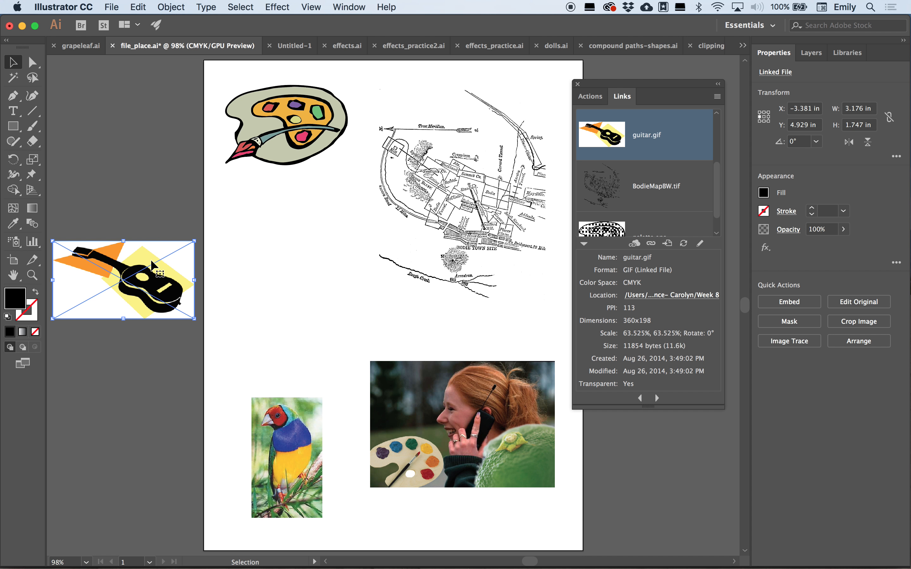
pyautogui.moveTo(152, 288); pyautogui.dragTo(297, 285)
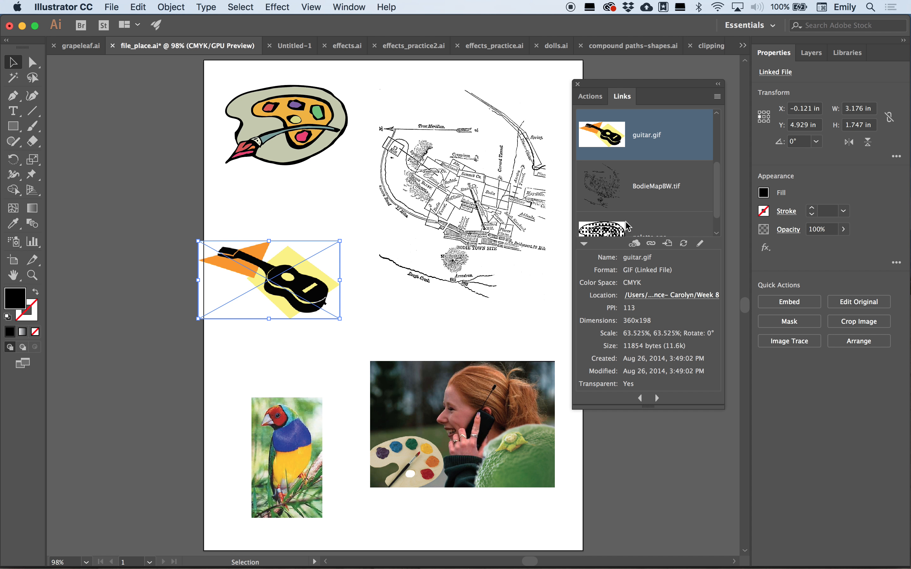
# - Collapse the link info section and open the cell phone photo's original in Photoshop with Edit Original
pyautogui.click(583, 243)
pyautogui.click(493, 407)
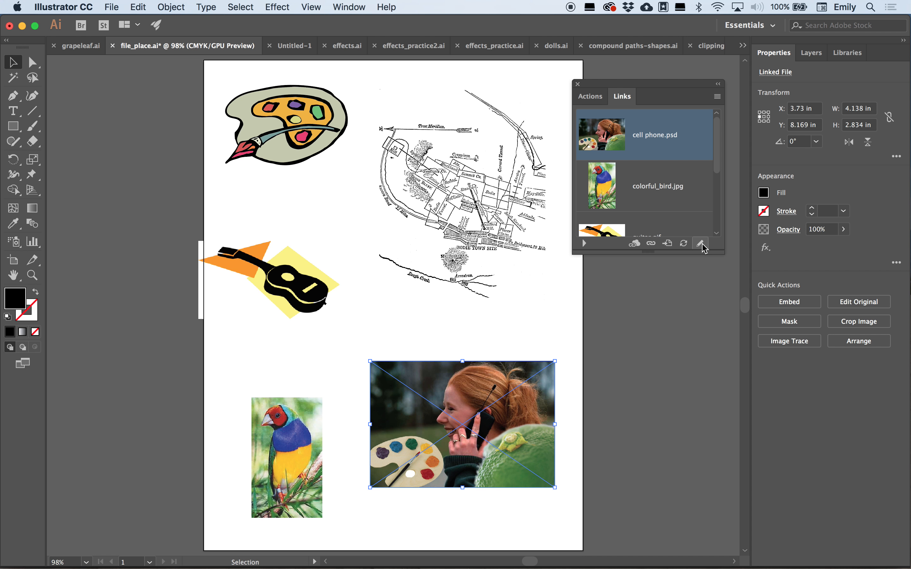
pyautogui.click(701, 245)
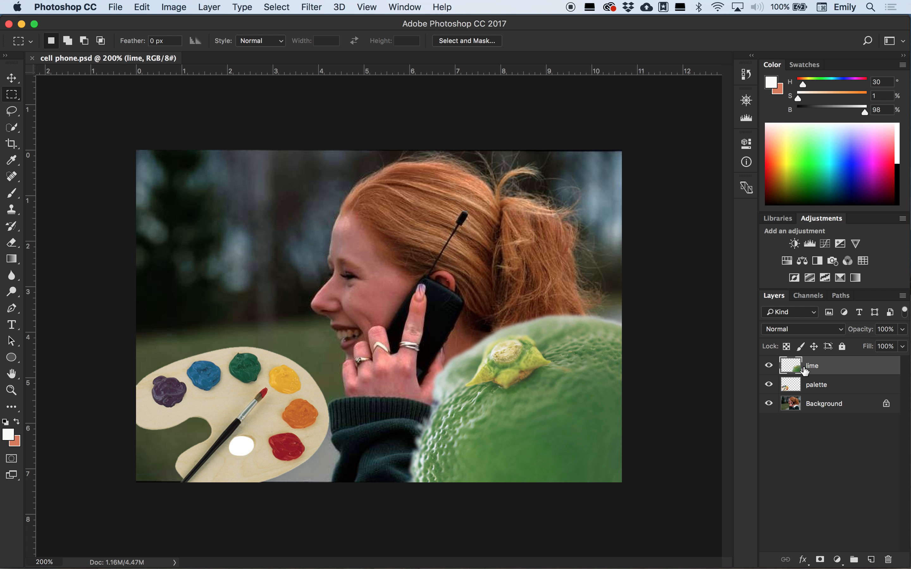
# - Hide the lime and palette layers in Photoshop and save the file
pyautogui.moveTo(769, 365); pyautogui.dragTo(770, 393)
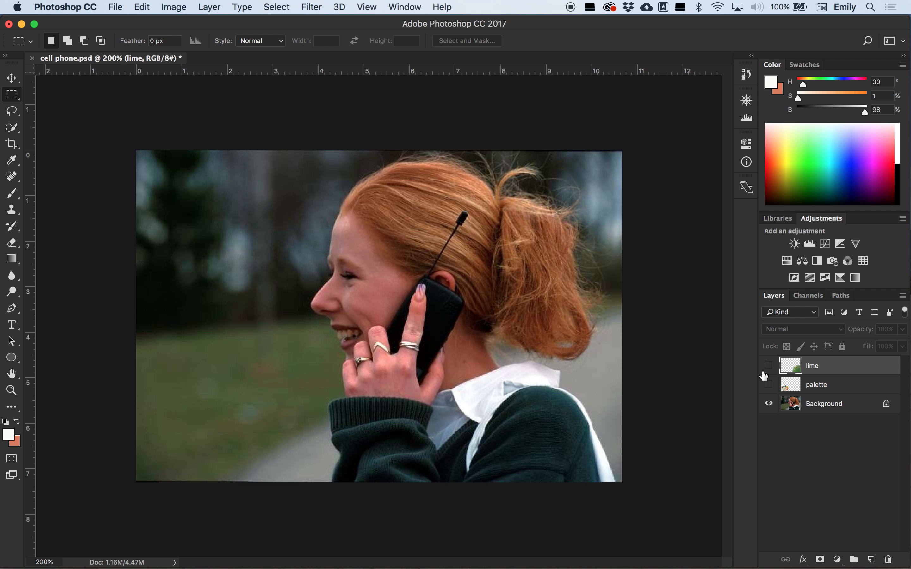
pyautogui.click(110, 8)
pyautogui.click(129, 128)
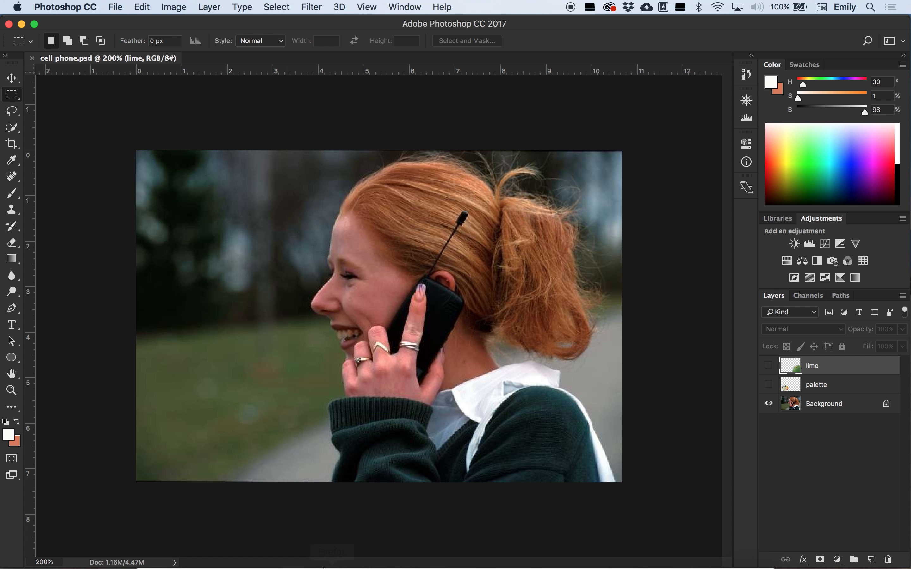
# - Switch back to Illustrator and decline the prompt to update missing or modified links
pyautogui.moveTo(348, 563)
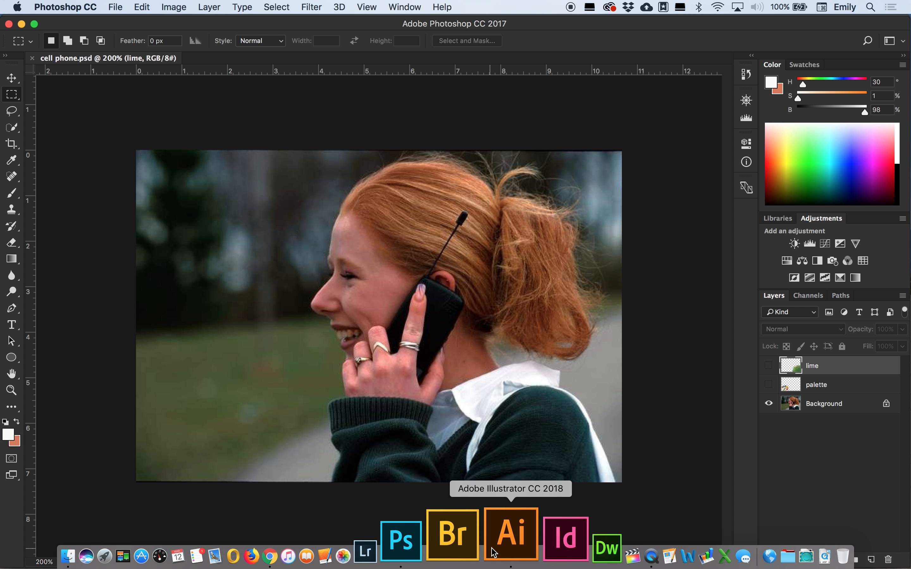
pyautogui.click(496, 553)
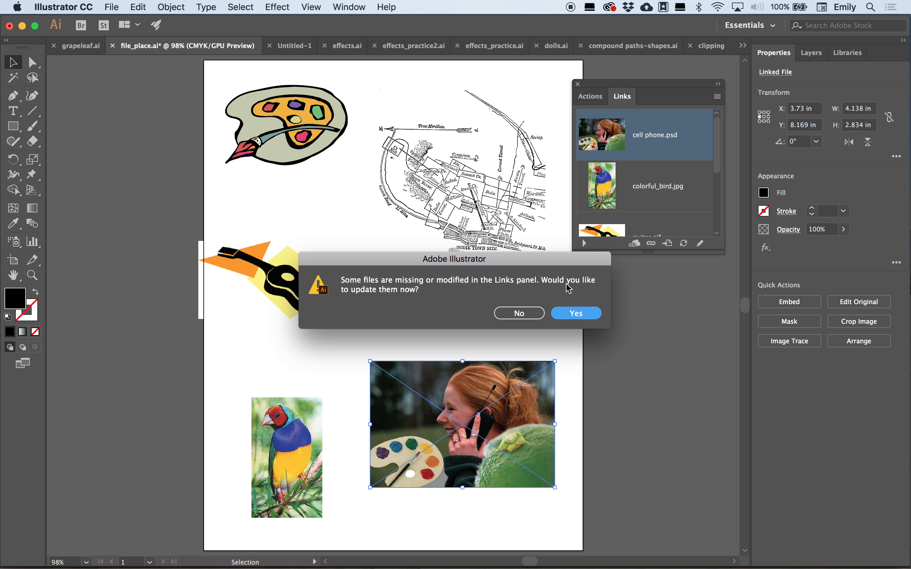
pyautogui.click(520, 315)
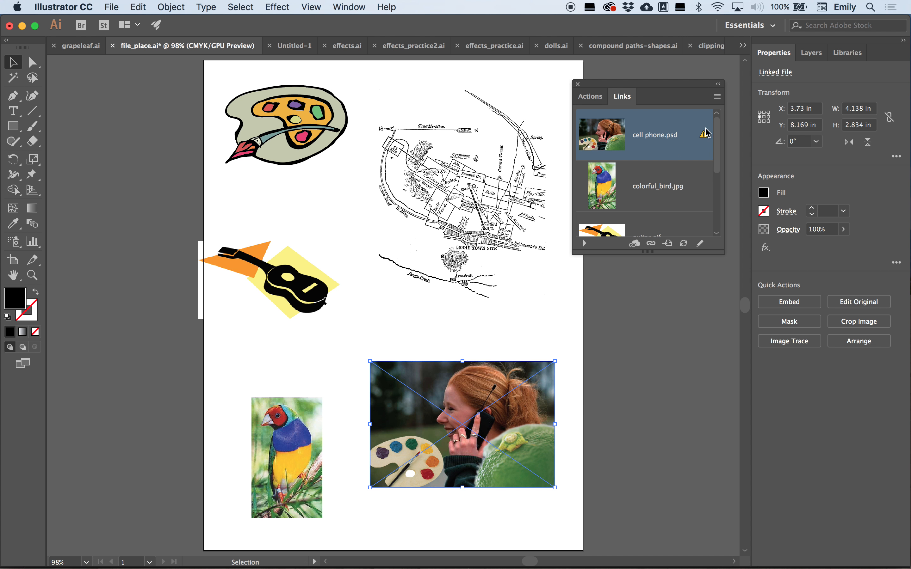
# - Enlarge the Links panel and update the cell phone photo's link from the panel menu
pyautogui.moveTo(675, 255); pyautogui.dragTo(677, 299)
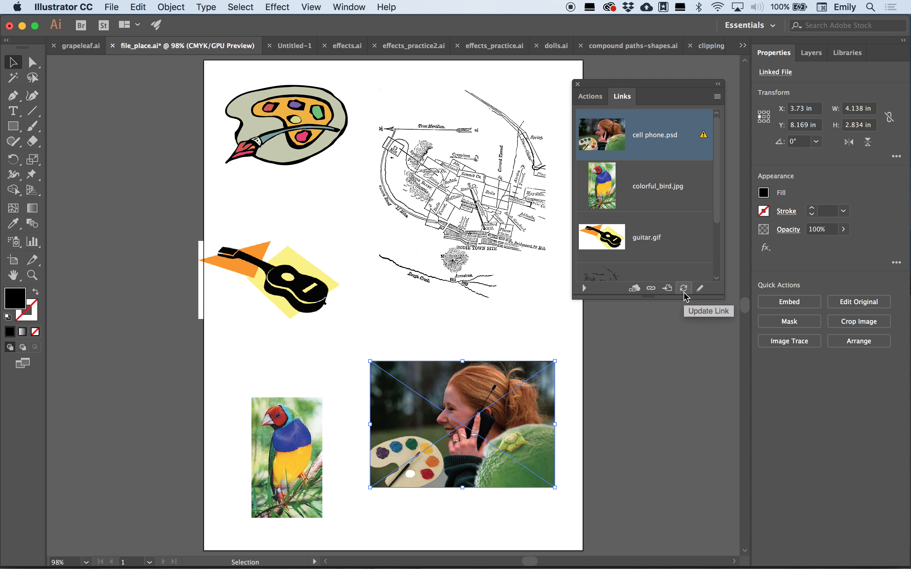
pyautogui.click(718, 97)
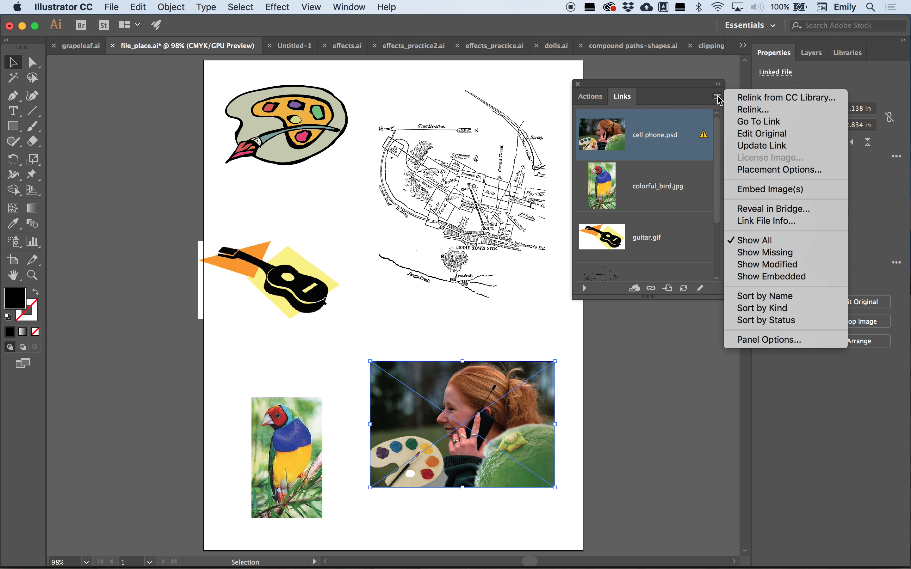
pyautogui.click(772, 146)
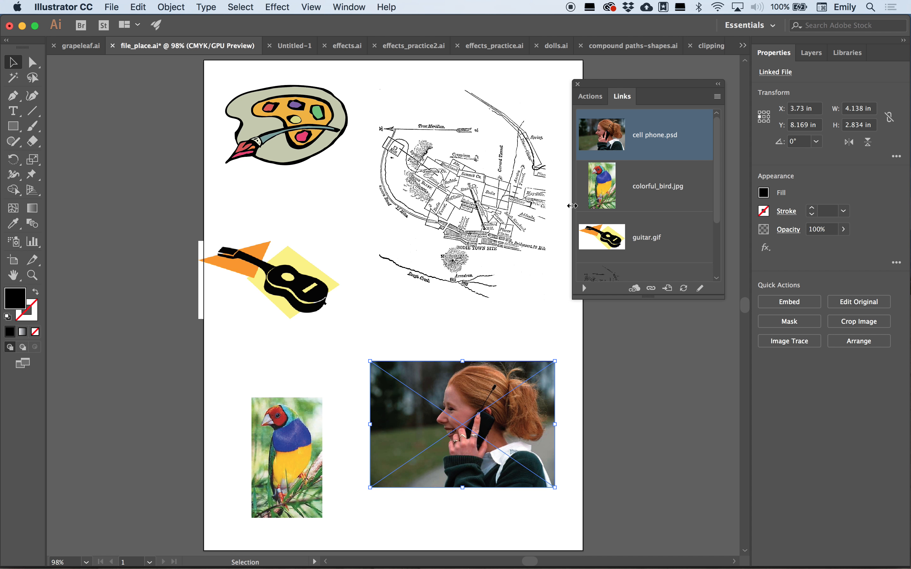
# - Close the Links panel, switch to the clipping-mask document and fit the artboard in the window
pyautogui.click(578, 84)
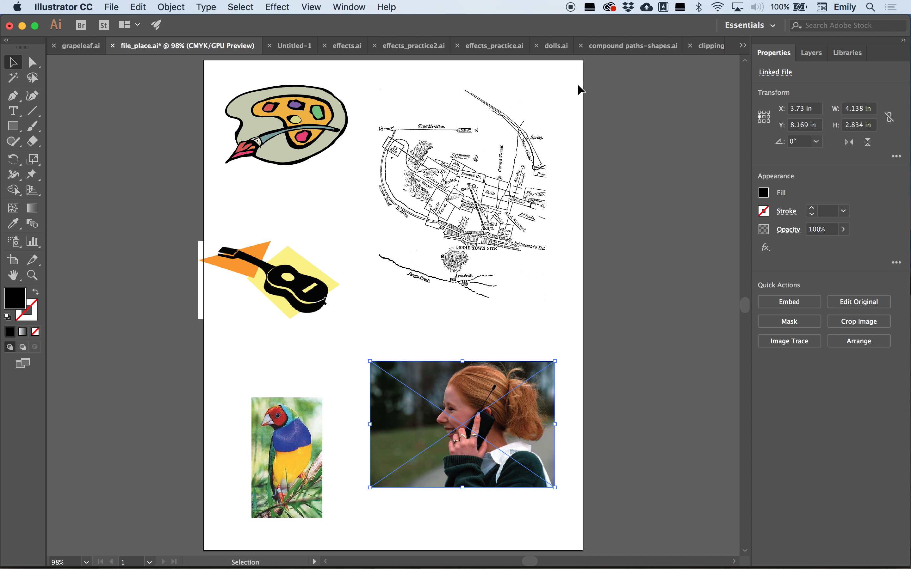
pyautogui.click(708, 47)
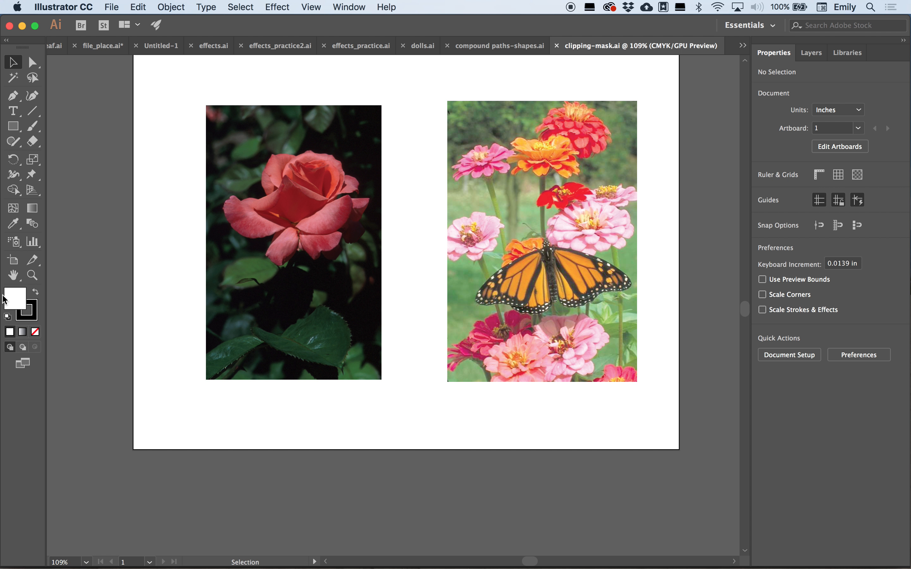
pyautogui.doubleClick(15, 276)
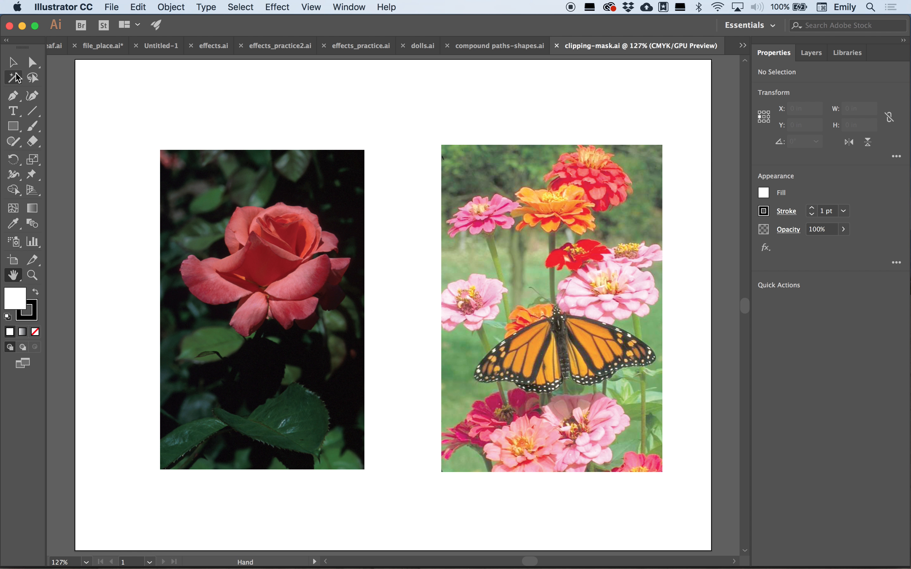
# - Crop the embedded butterfly photo to about 3.83 in wide by 2.81 in high around the butterfly
pyautogui.click(13, 63)
pyautogui.click(478, 252)
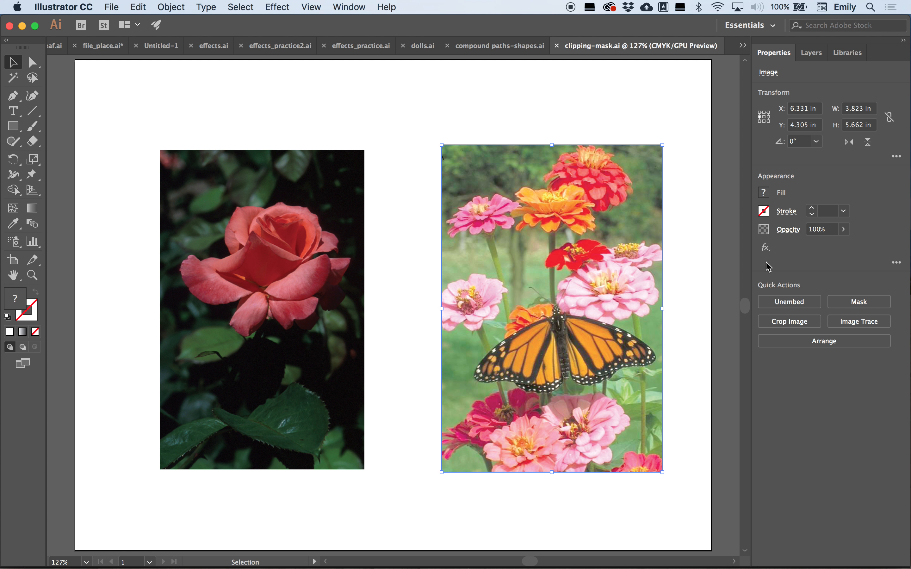
pyautogui.click(790, 322)
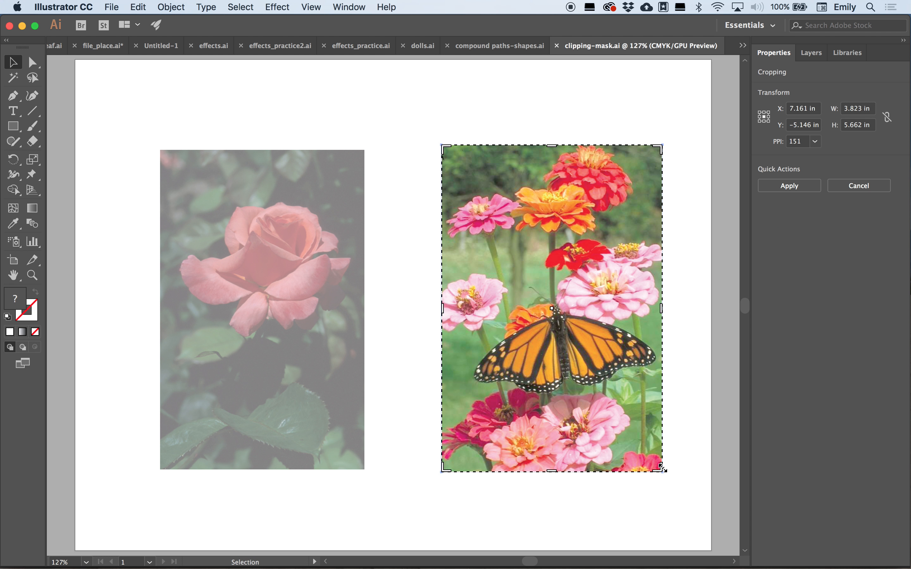
pyautogui.moveTo(662, 469); pyautogui.dragTo(658, 429)
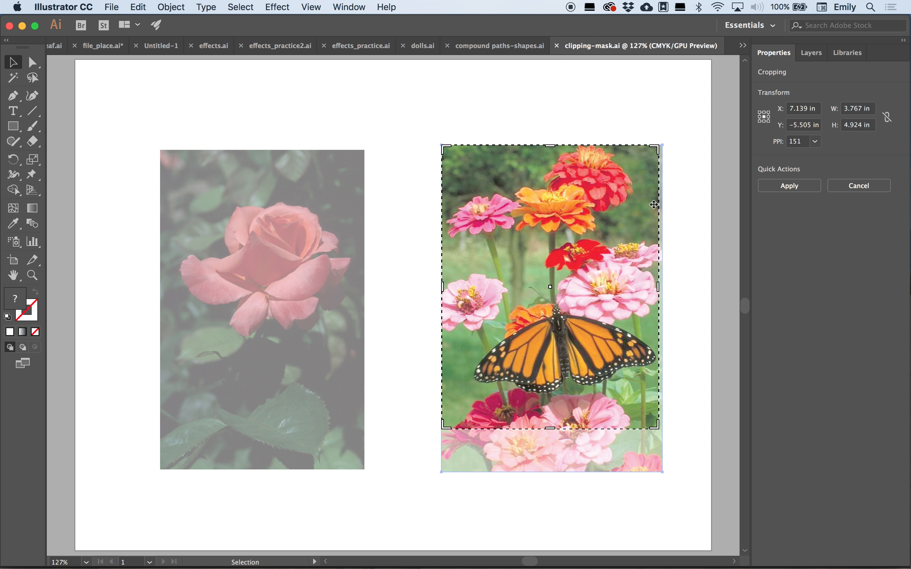
pyautogui.moveTo(657, 150); pyautogui.dragTo(664, 268)
pyautogui.click(789, 186)
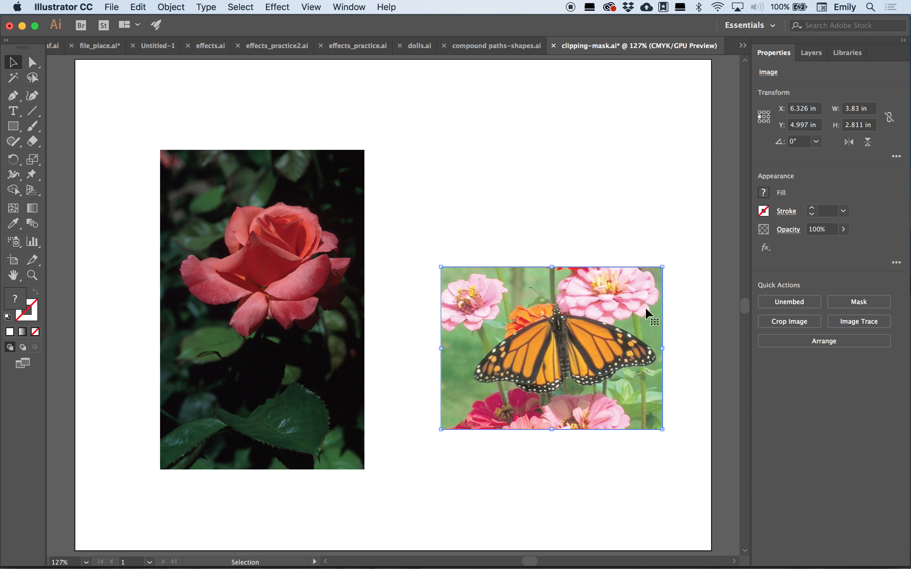
# - Select the cropped photo and inspect its Image Pixels and Opacity entries in the Appearance panel
pyautogui.click(552, 151)
pyautogui.click(597, 286)
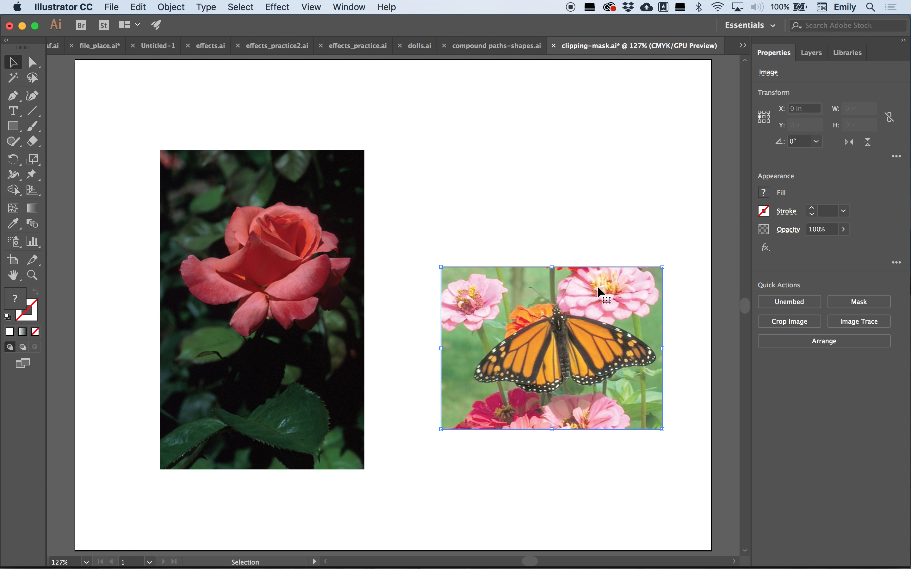
pyautogui.click(310, 7)
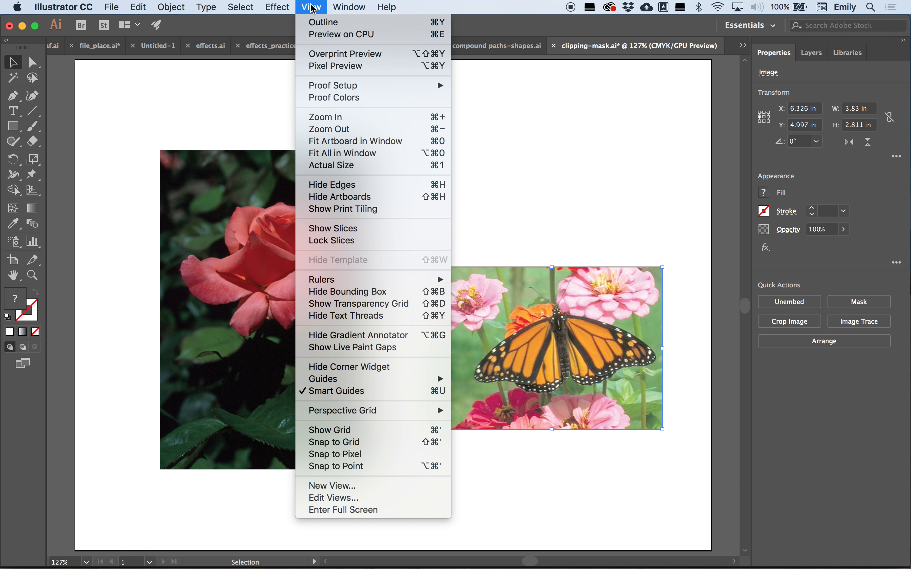
pyautogui.moveTo(349, 7)
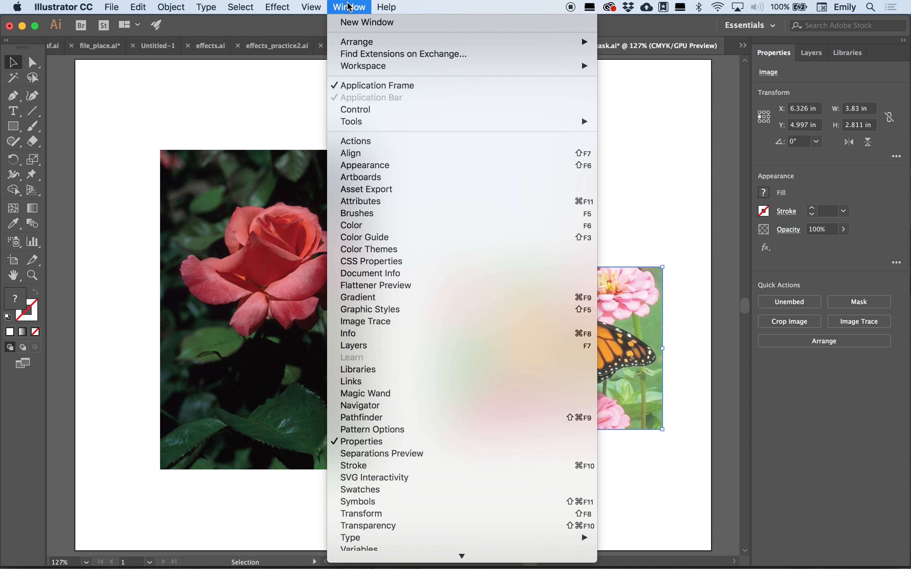
pyautogui.click(362, 165)
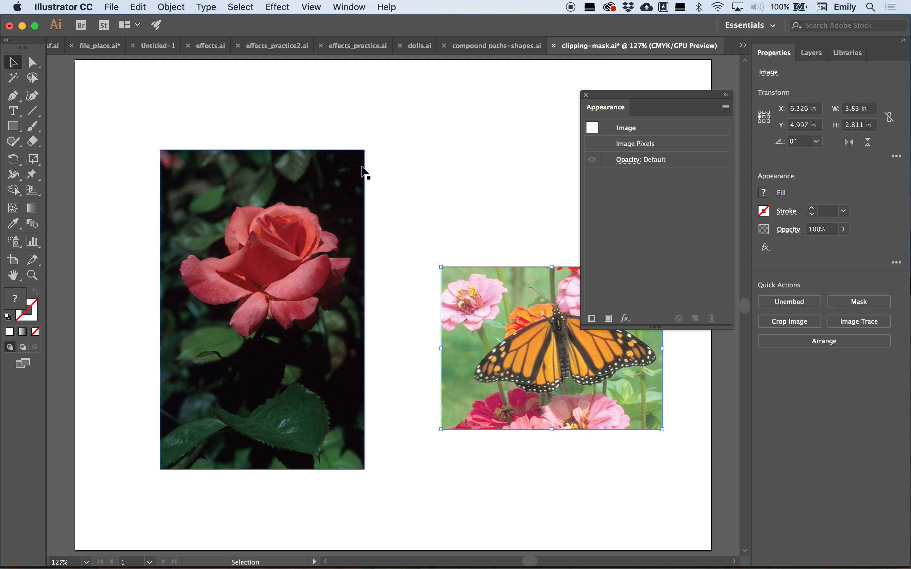
pyautogui.click(634, 145)
pyautogui.click(631, 160)
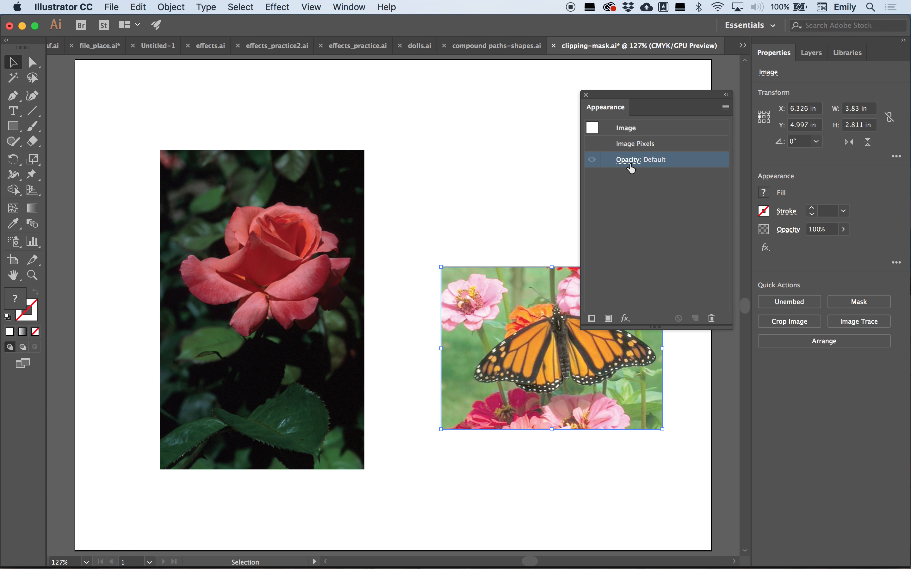
pyautogui.click(586, 95)
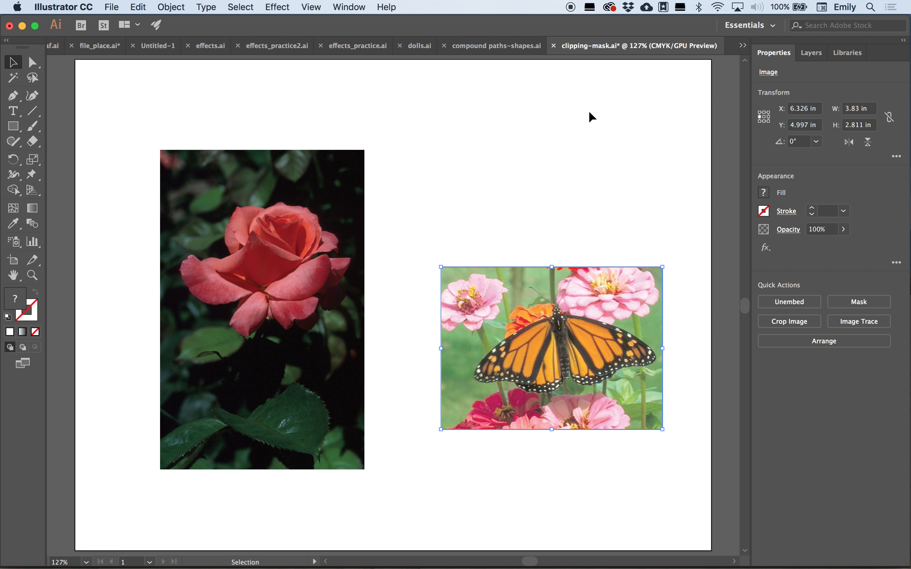
# - Try stretching the photo's top edge upward in isolation mode and undo it
pyautogui.doubleClick(580, 334)
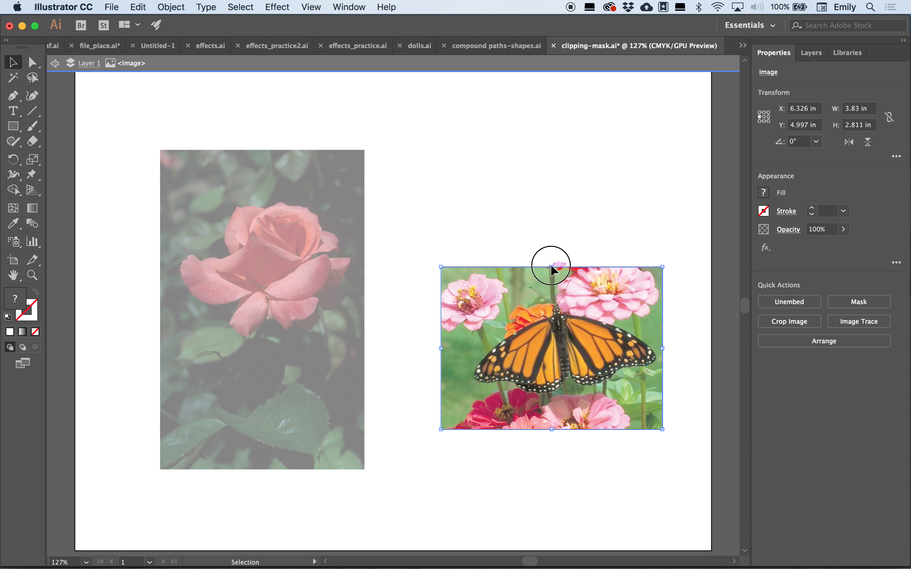
pyautogui.moveTo(551, 267); pyautogui.dragTo(552, 184)
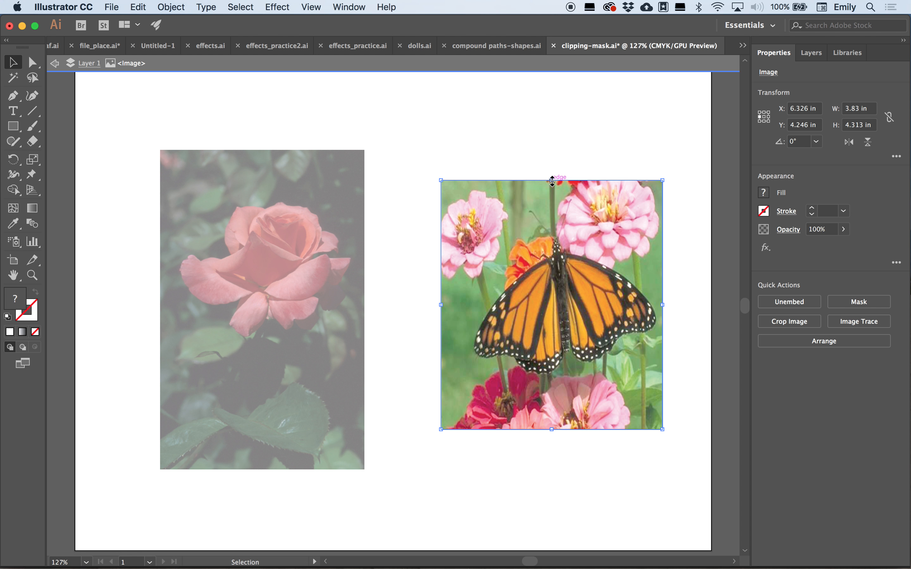
pyautogui.press('super+z')
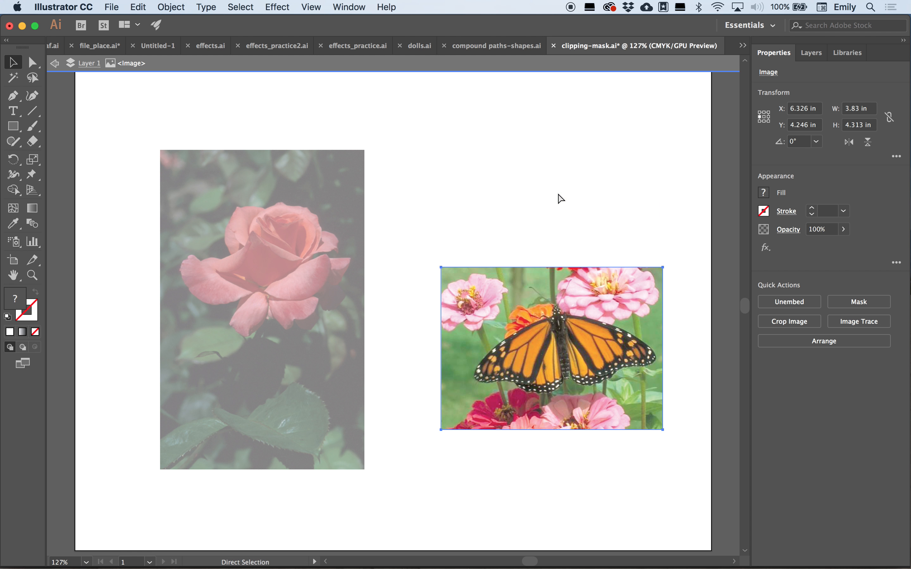
# - Undo the butterfly photo's crop and deselect everything
pyautogui.press('super+z')
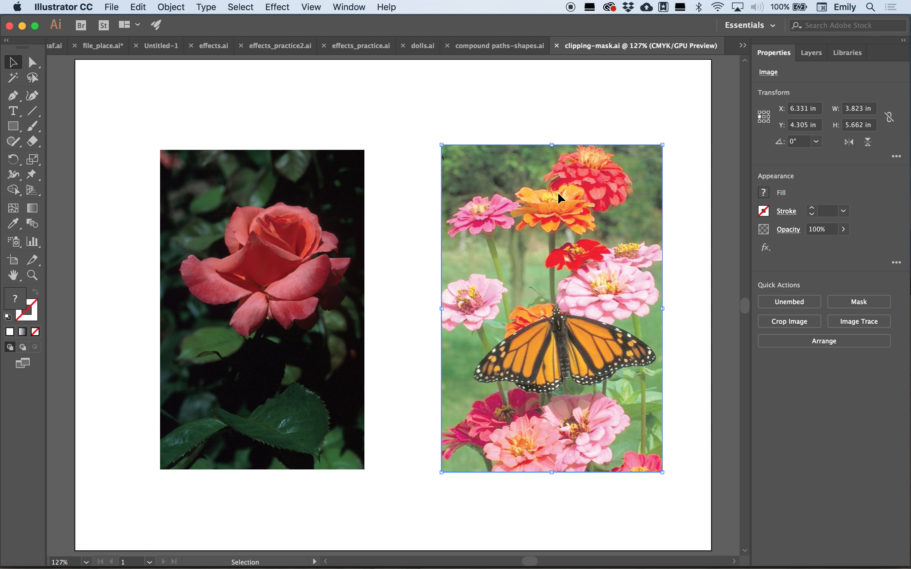
pyautogui.click(447, 110)
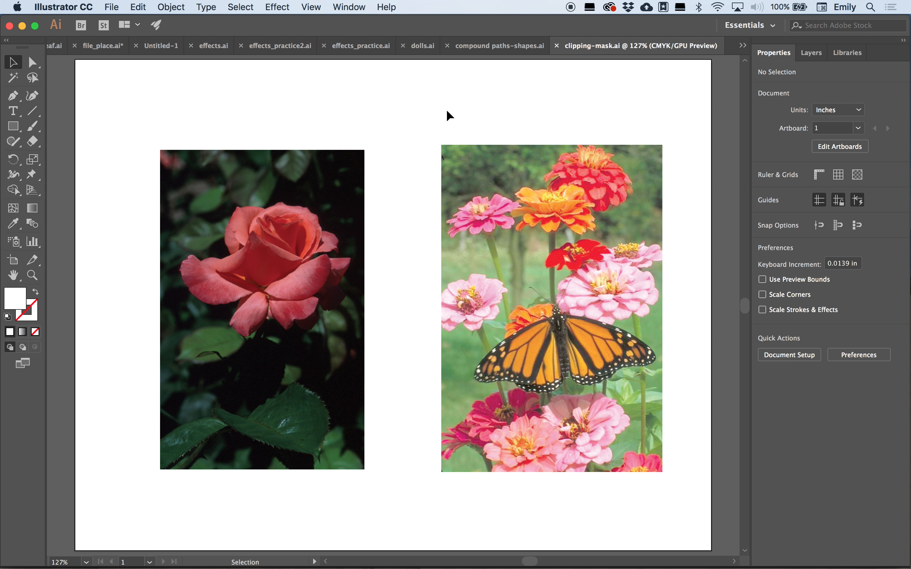
# - Draw a rectangle about 3.82 in by 2.73 in across the butterfly photo and make a clipping mask with the photo
pyautogui.click(13, 127)
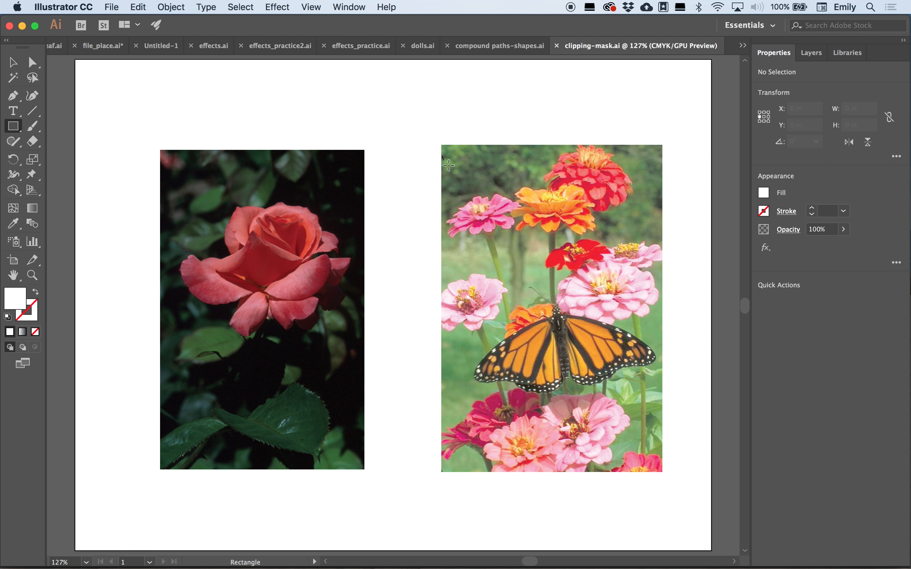
pyautogui.click(440, 251)
pyautogui.moveTo(439, 252); pyautogui.dragTo(661, 409)
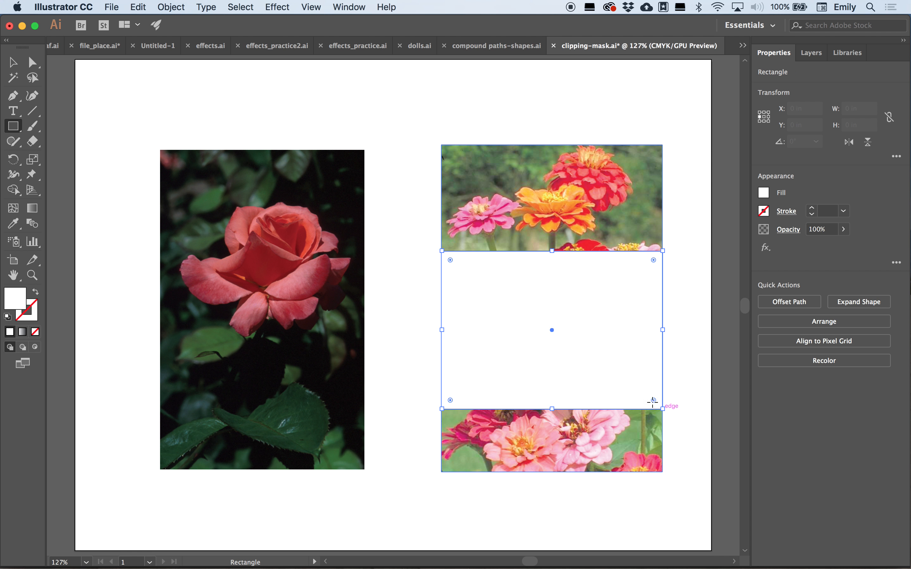
pyautogui.press('v')
pyautogui.keyDown('shift'); pyautogui.click(448, 187); pyautogui.keyUp('shift')
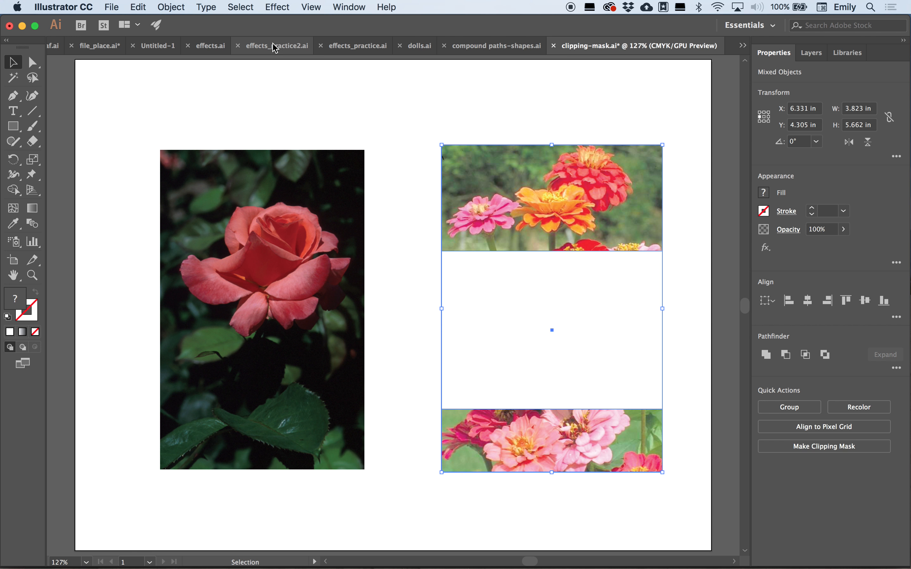
pyautogui.click(173, 6)
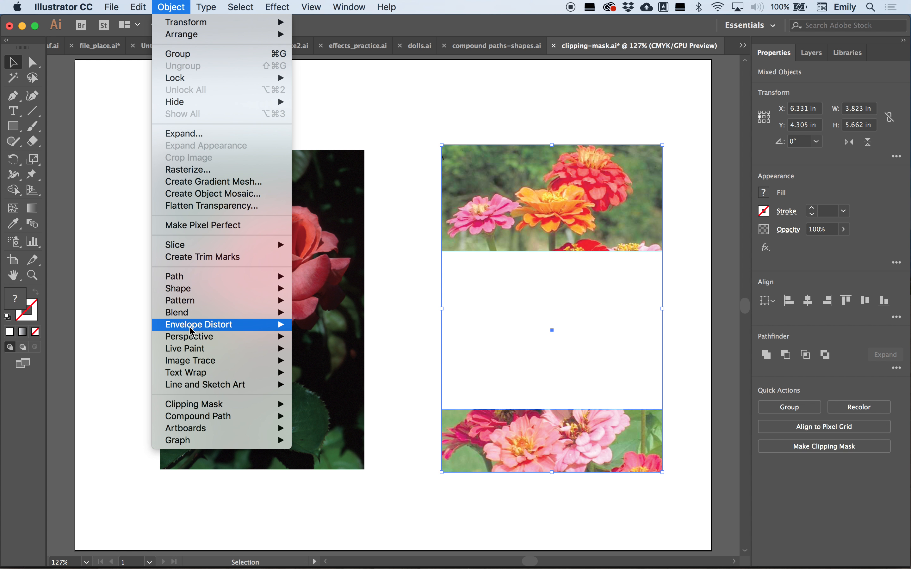
pyautogui.moveTo(186, 406)
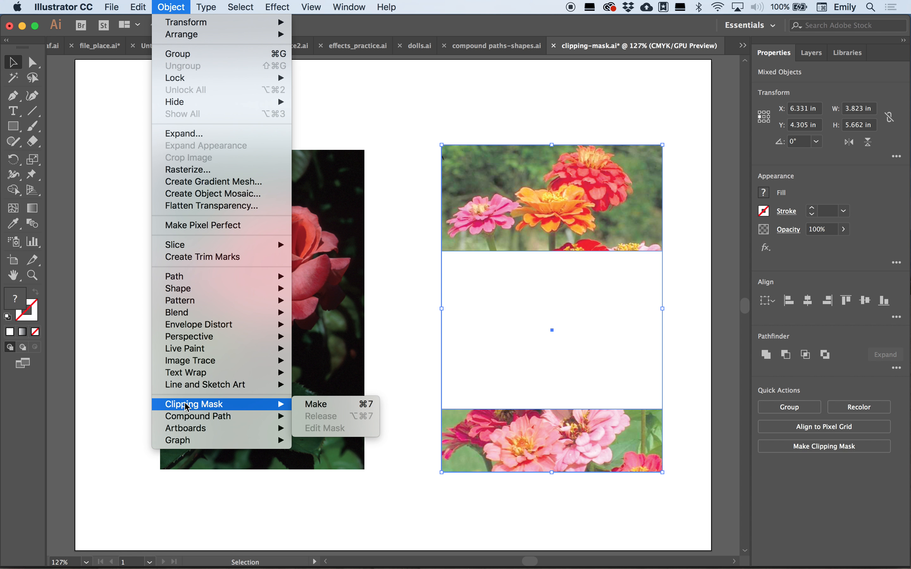
pyautogui.click(316, 405)
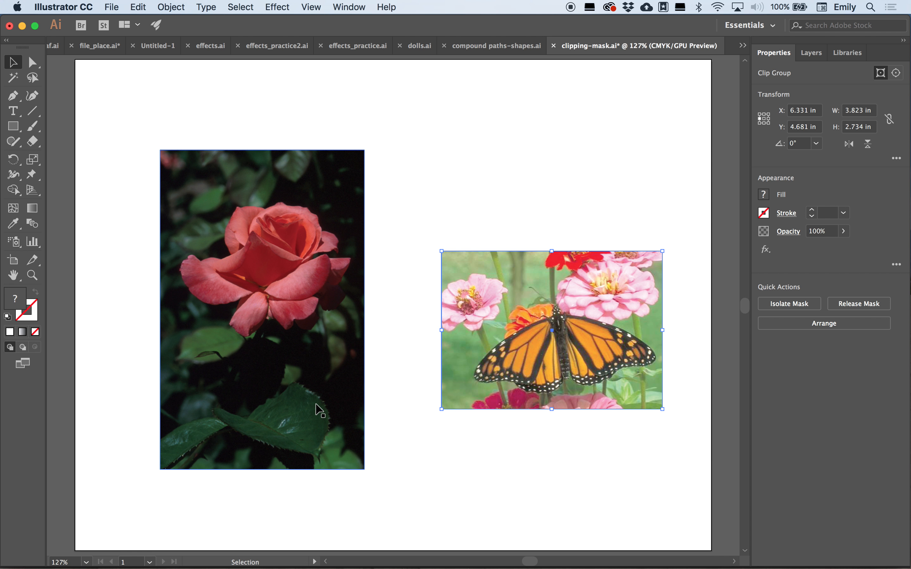
# - Nudge the butterfly photo slightly upward inside its clipping mask in isolation mode
pyautogui.click(499, 185)
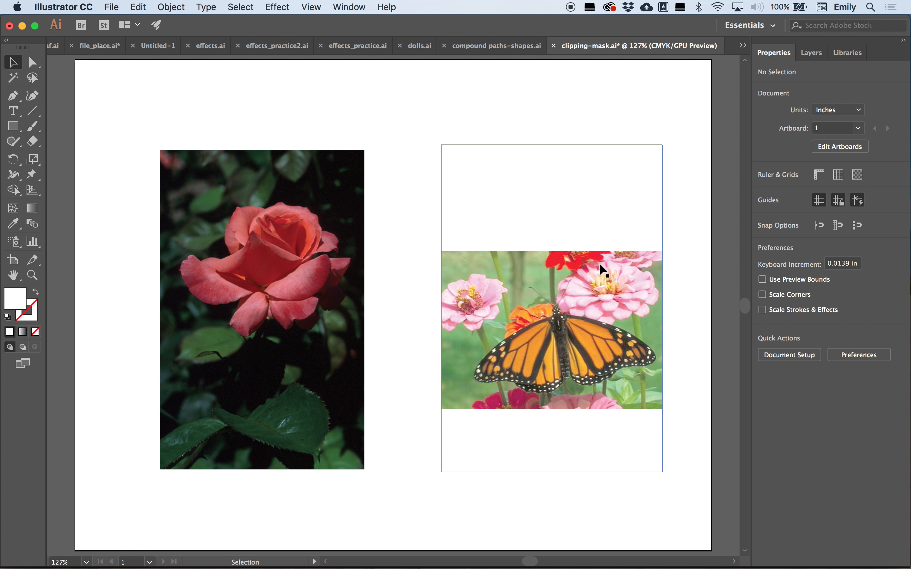
pyautogui.click(615, 282)
pyautogui.doubleClick(615, 283)
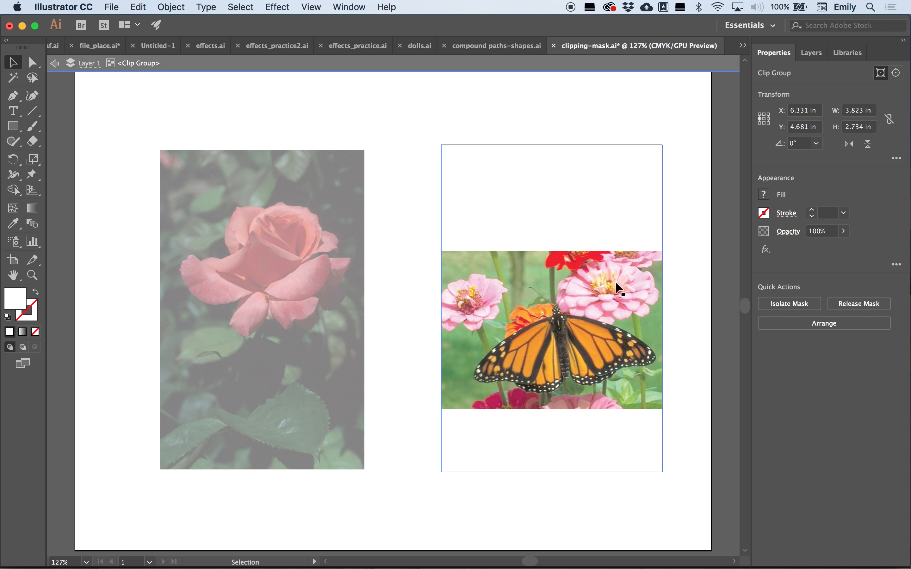
pyautogui.moveTo(611, 280)
pyautogui.mouseDown()
pyautogui.moveTo(611, 305)
pyautogui.moveTo(611, 271)
pyautogui.mouseUp()
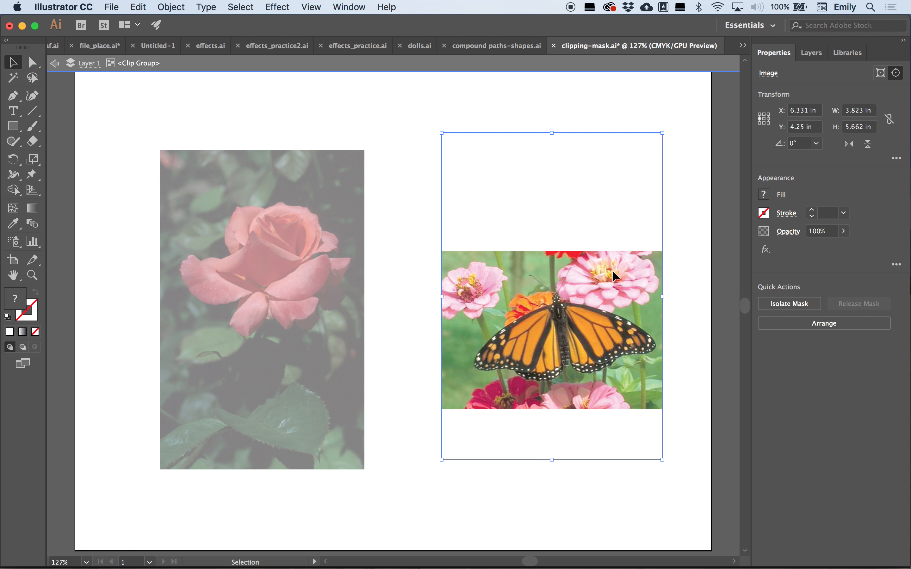
pyautogui.doubleClick(678, 265)
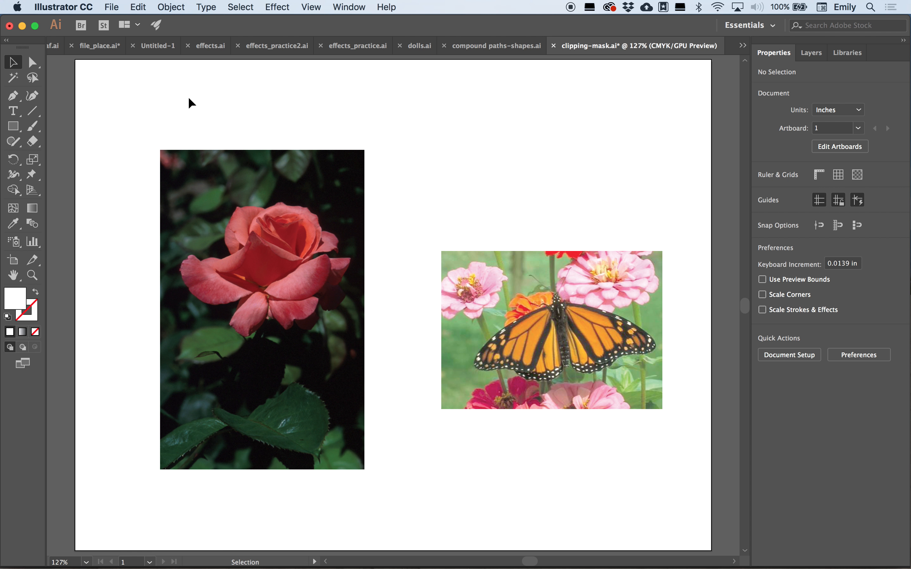
# - Type ROSE on the rose photo and scale the text up to span most of the flower
pyautogui.click(13, 112)
pyautogui.click(176, 256)
pyautogui.write('ROSE')
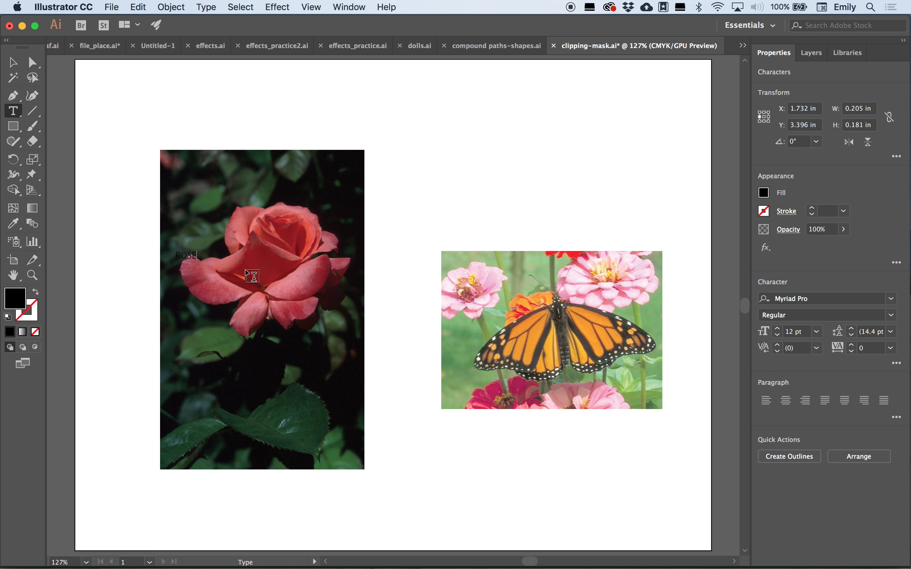
pyautogui.click(13, 64)
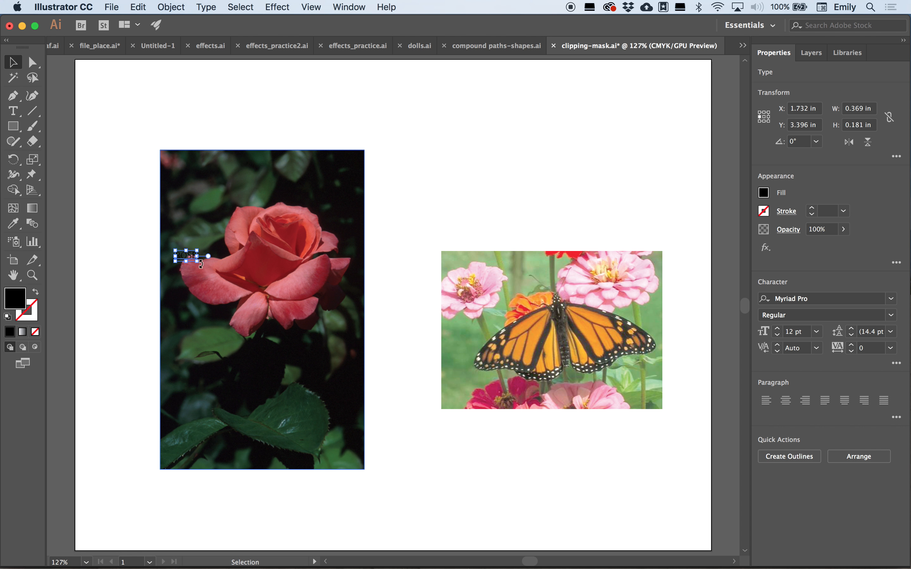
pyautogui.moveTo(221, 271); pyautogui.dragTo(370, 366)
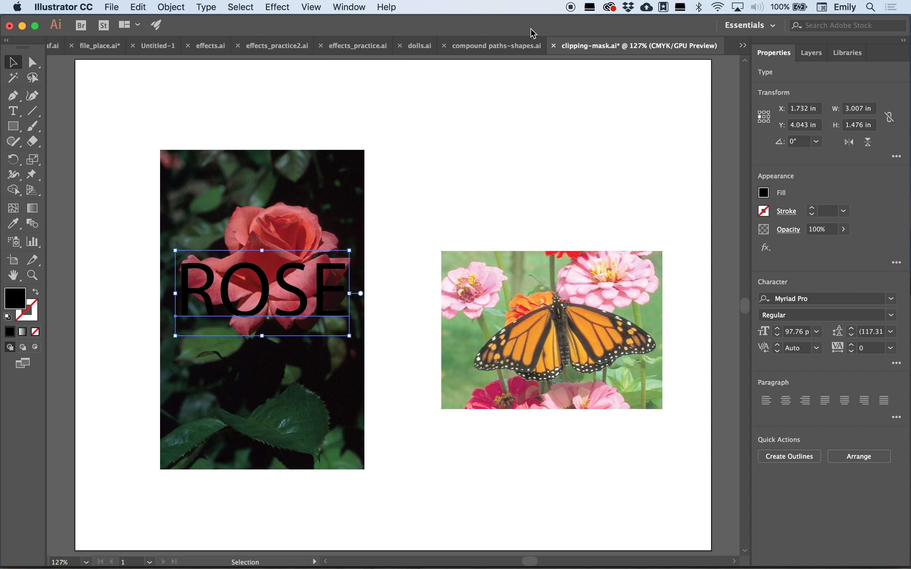
# - Set the ROSE text's font family to Arial Black
pyautogui.click(892, 301)
pyautogui.click(891, 300)
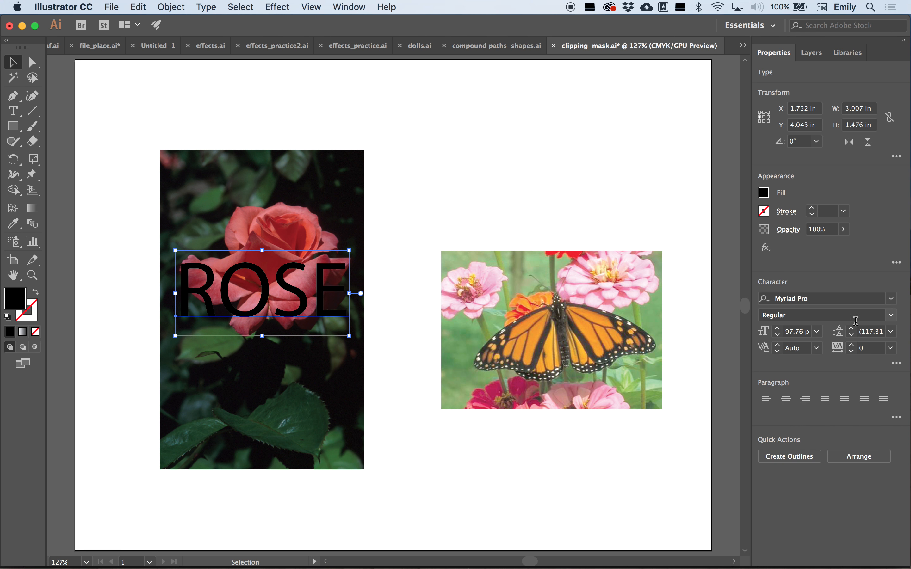
pyautogui.click(890, 300)
pyautogui.scroll(-10, 786, 378)
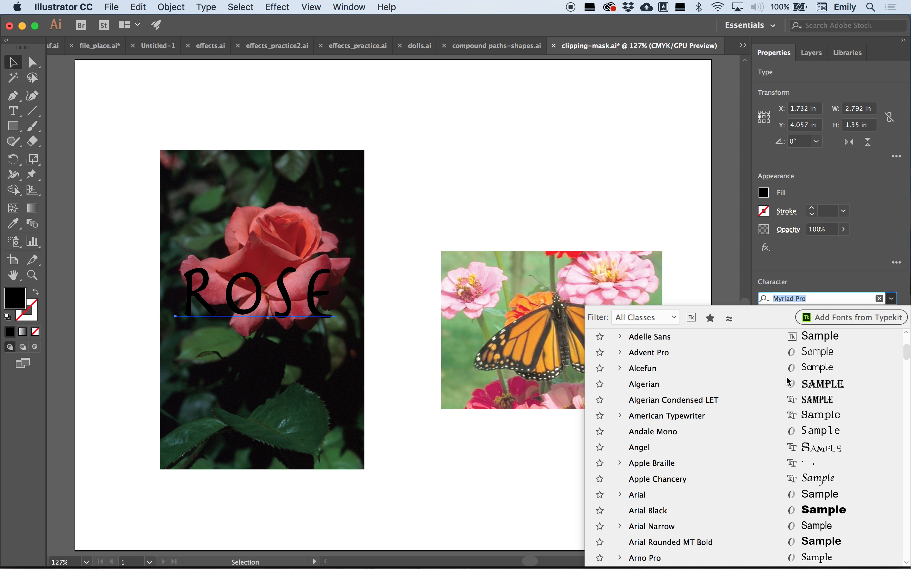
pyautogui.scroll(-3, 787, 381)
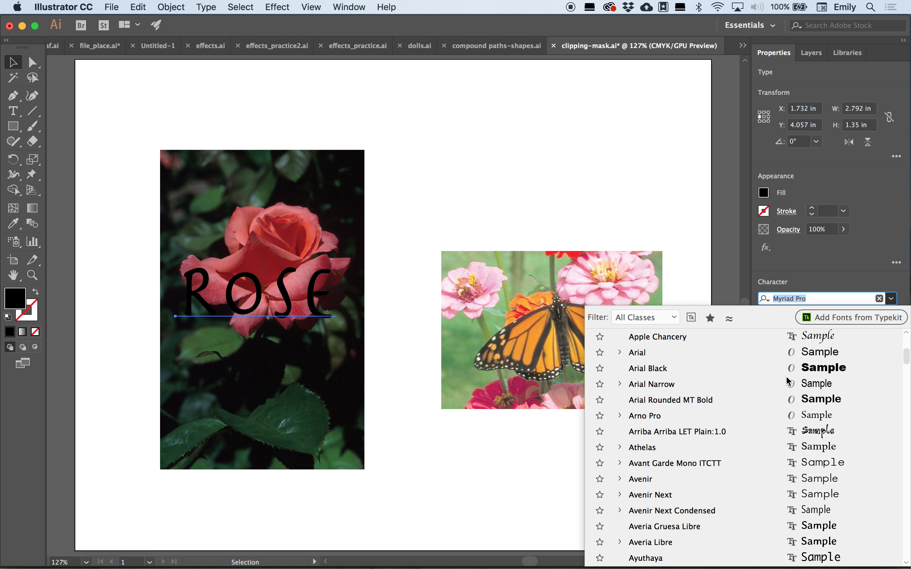
pyautogui.click(681, 367)
# - Resize the ROSE text to about 3.2 in wide and stretch it taller over the rose
pyautogui.moveTo(413, 295); pyautogui.dragTo(360, 295)
pyautogui.moveTo(274, 250); pyautogui.dragTo(273, 186)
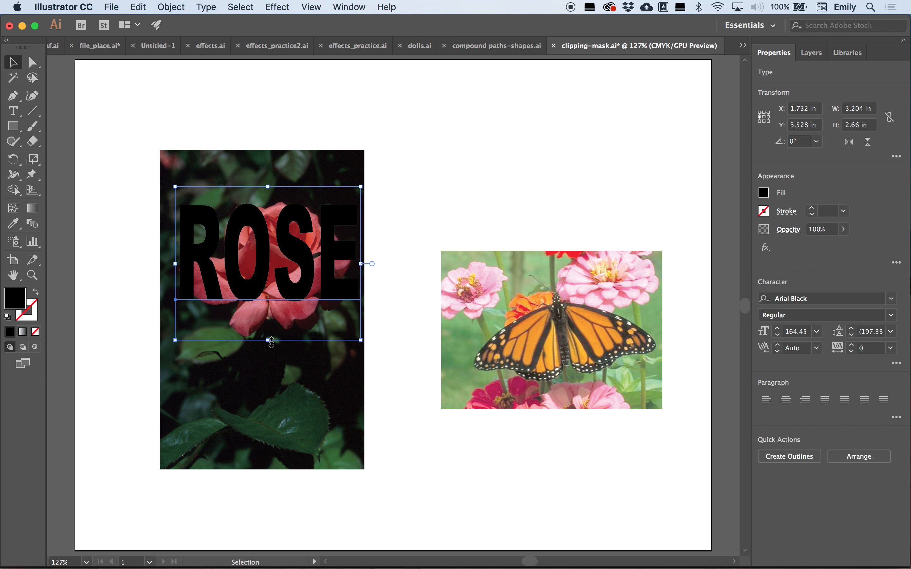
pyautogui.moveTo(268, 341); pyautogui.dragTo(267, 371)
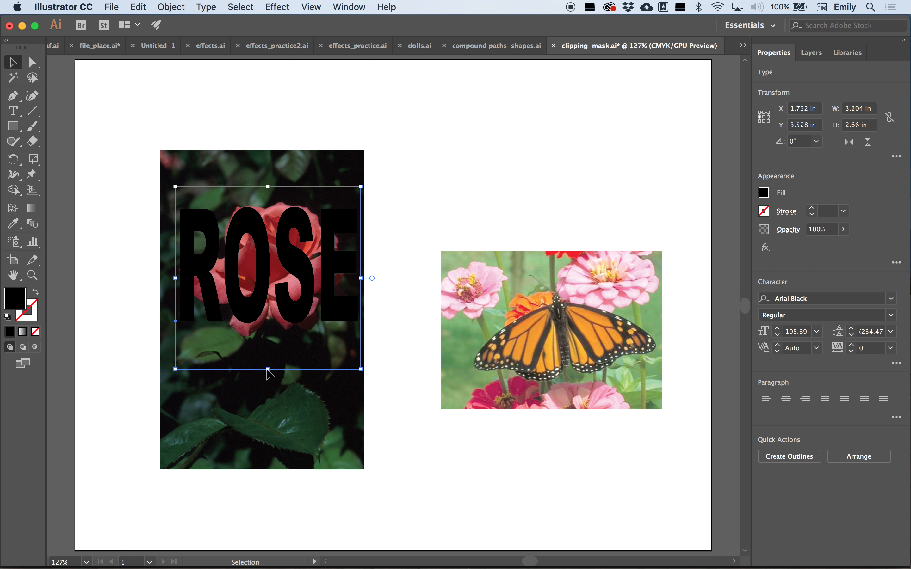
# - Select the ROSE text together with the rose photo and make a clipping mask from them
pyautogui.moveTo(136, 156); pyautogui.dragTo(288, 271)
pyautogui.click(115, 135)
pyautogui.moveTo(115, 135); pyautogui.dragTo(210, 233)
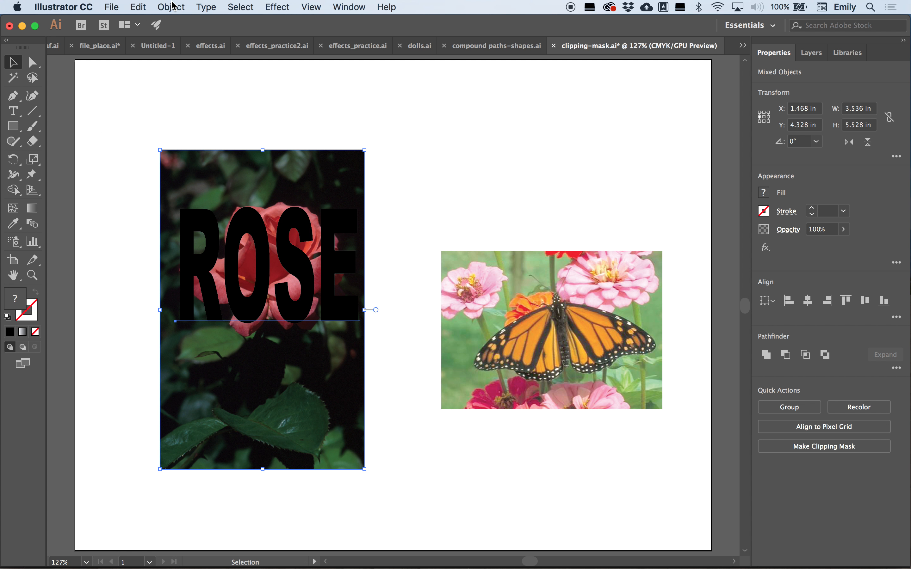
pyautogui.click(172, 6)
pyautogui.moveTo(264, 404)
pyautogui.click(340, 404)
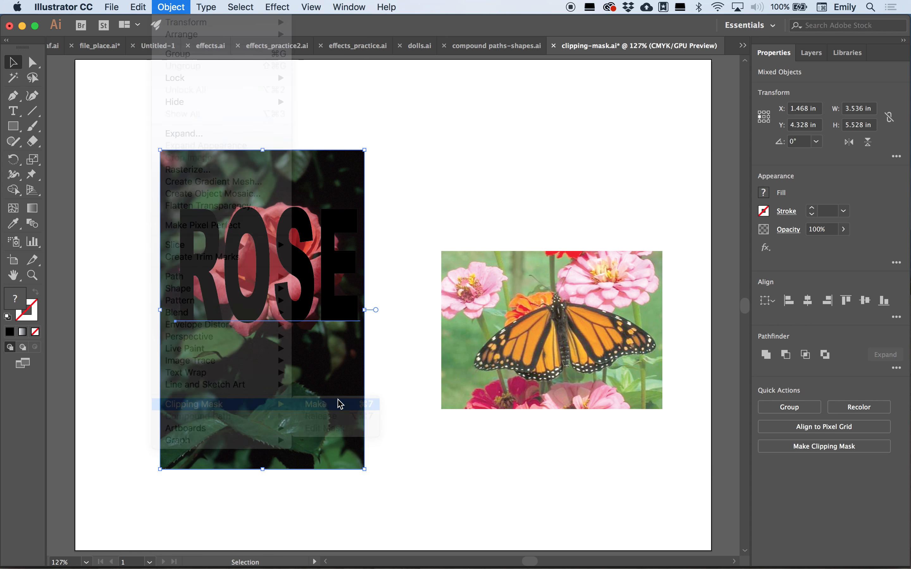
pyautogui.click(415, 215)
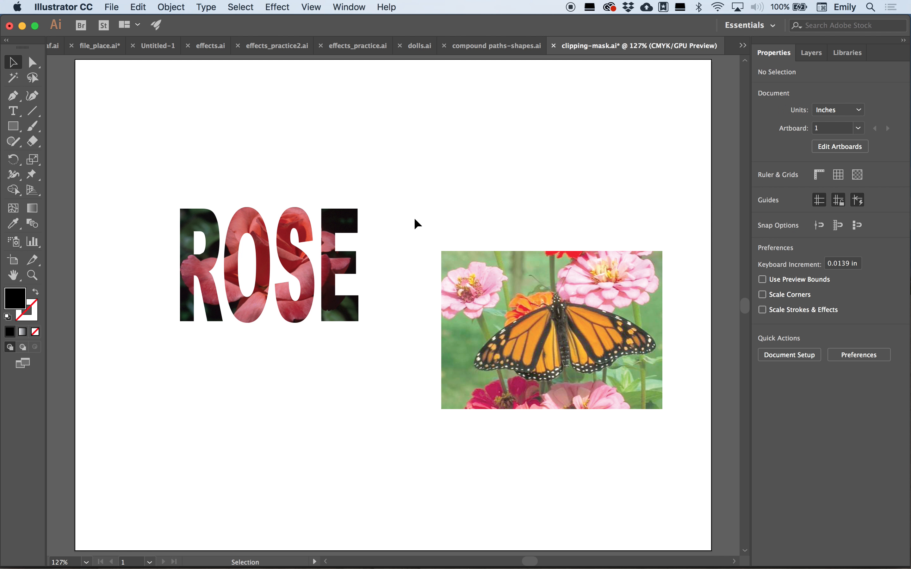
# - Edit the masking text inside the clip group so it reads ROAD
pyautogui.doubleClick(312, 278)
pyautogui.doubleClick(311, 278)
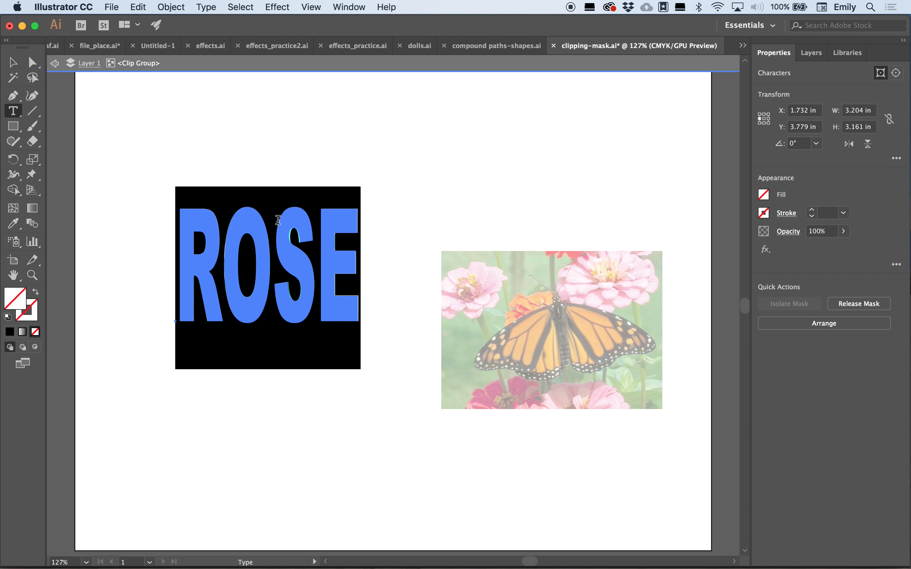
pyautogui.click(283, 240)
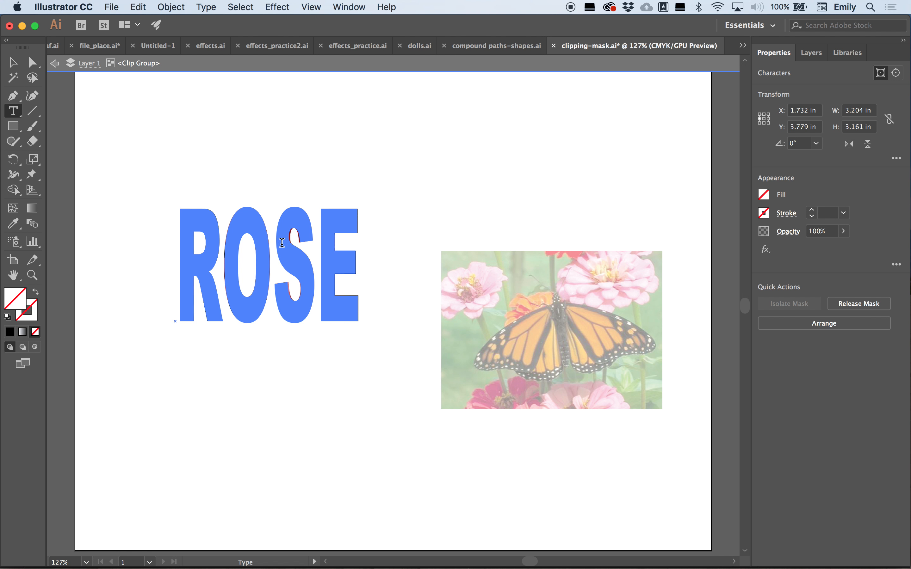
pyautogui.keyDown('super'); pyautogui.click(306, 250); pyautogui.keyUp('super')
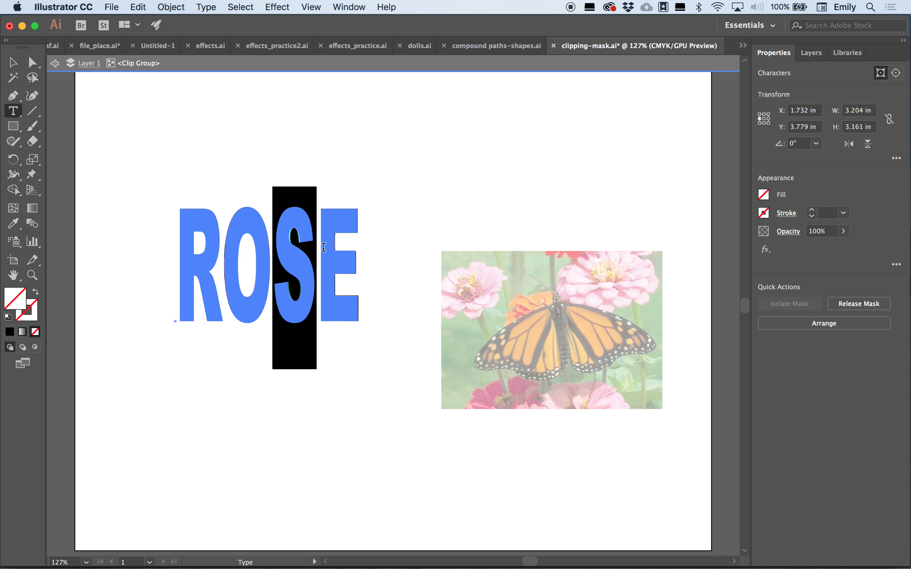
pyautogui.moveTo(317, 248); pyautogui.dragTo(371, 258)
pyautogui.write('AD')
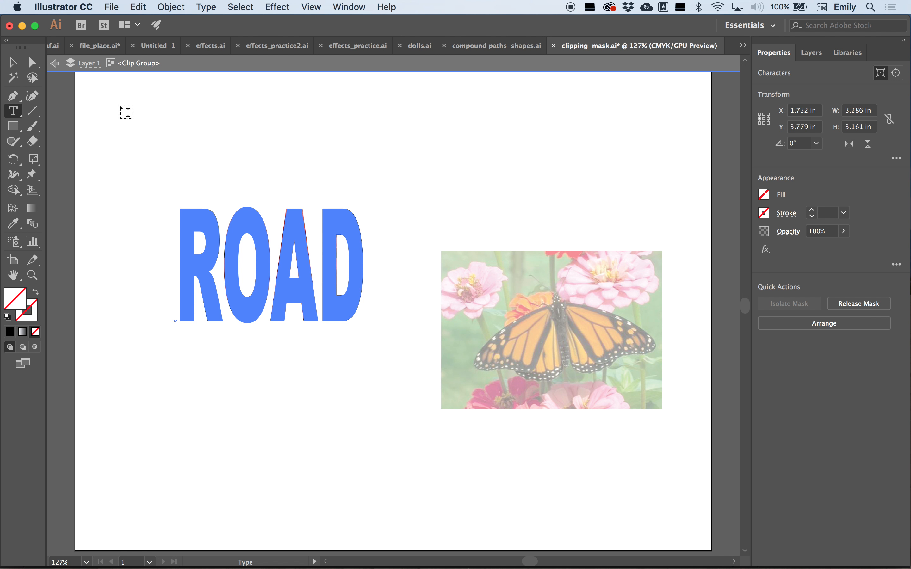
pyautogui.click(18, 65)
pyautogui.click(155, 112)
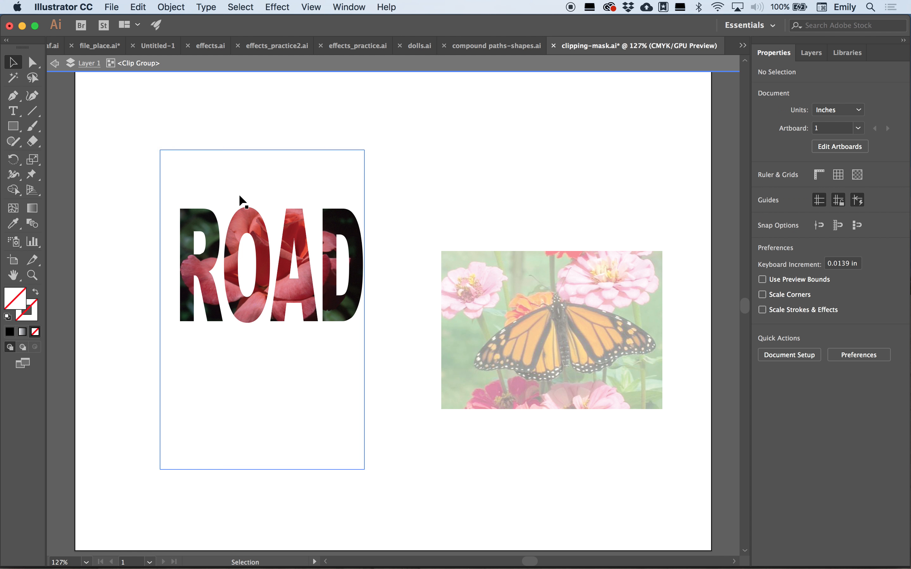
# - Select the rose image inside the ROAD clip group and widen it on both sides beyond the text
pyautogui.doubleClick(164, 137)
pyautogui.click(231, 226)
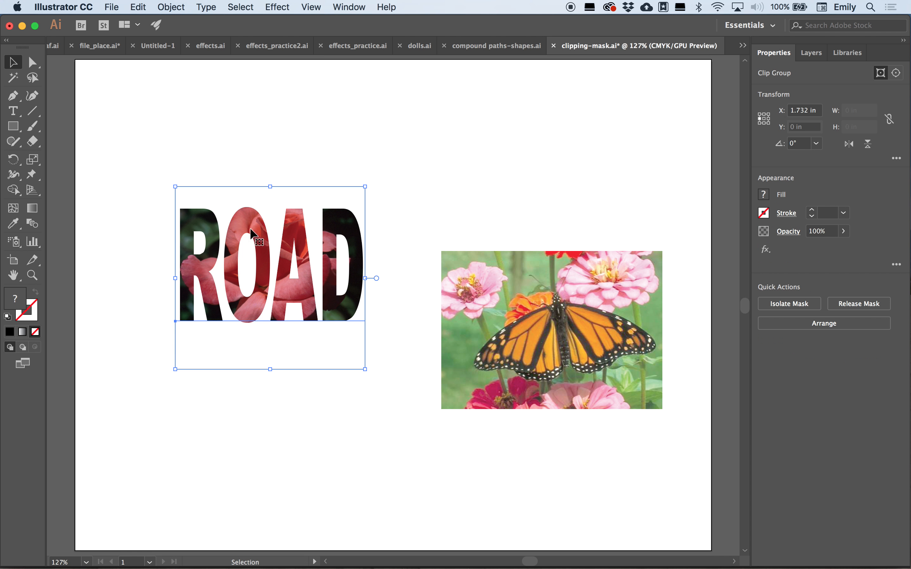
pyautogui.click(811, 53)
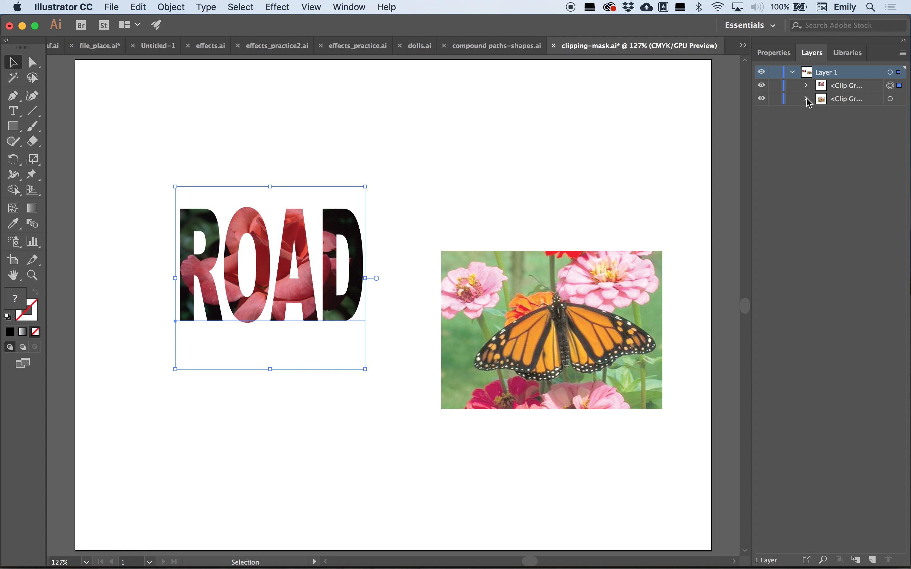
pyautogui.click(806, 85)
pyautogui.click(849, 112)
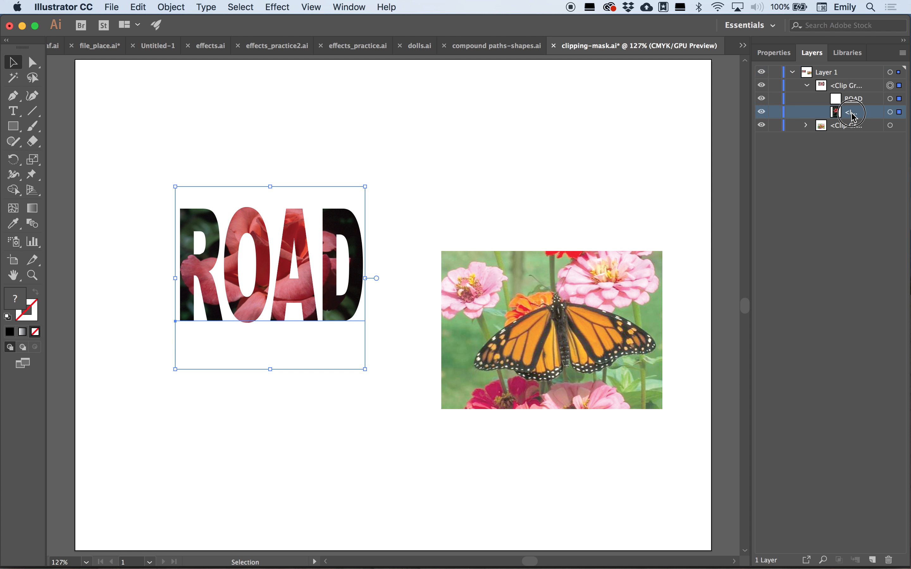
pyautogui.click(890, 112)
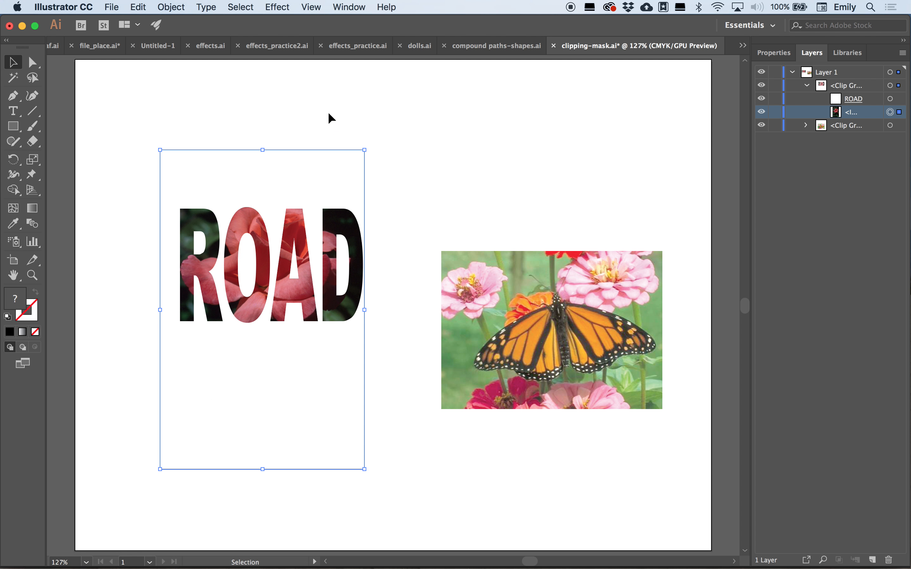
pyautogui.moveTo(160, 310); pyautogui.dragTo(145, 309)
pyautogui.moveTo(145, 310); pyautogui.dragTo(135, 310)
pyautogui.moveTo(364, 310); pyautogui.dragTo(400, 309)
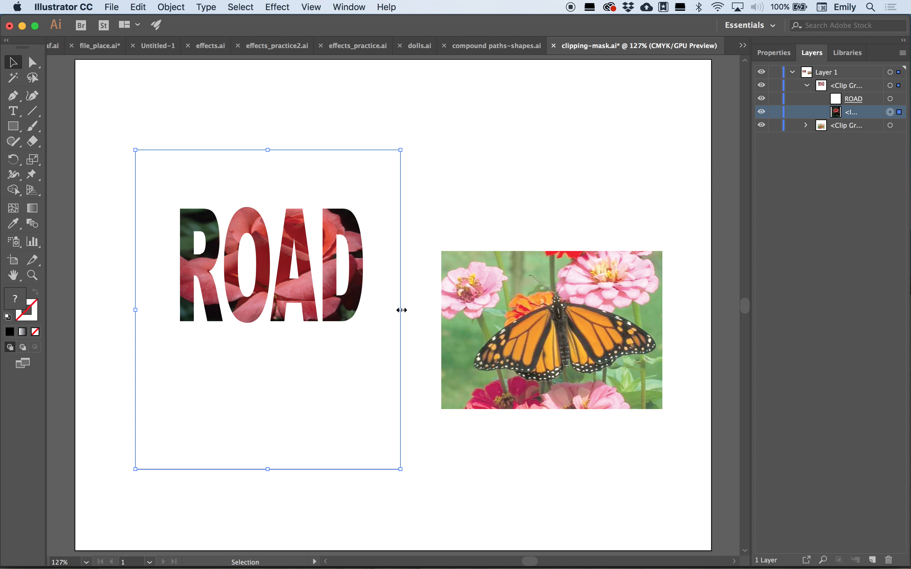
pyautogui.click(352, 93)
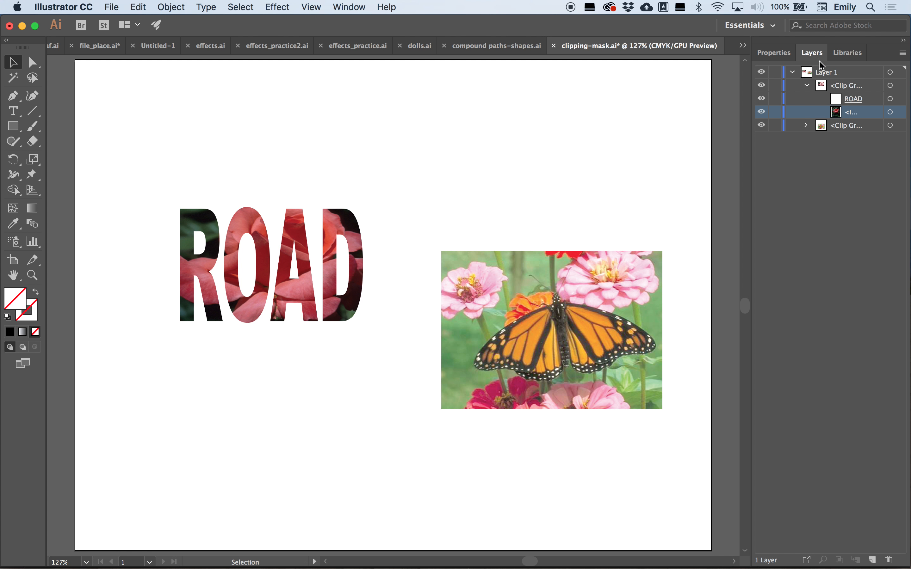
# - Release the clipping mask on the butterfly photo group
pyautogui.click(807, 126)
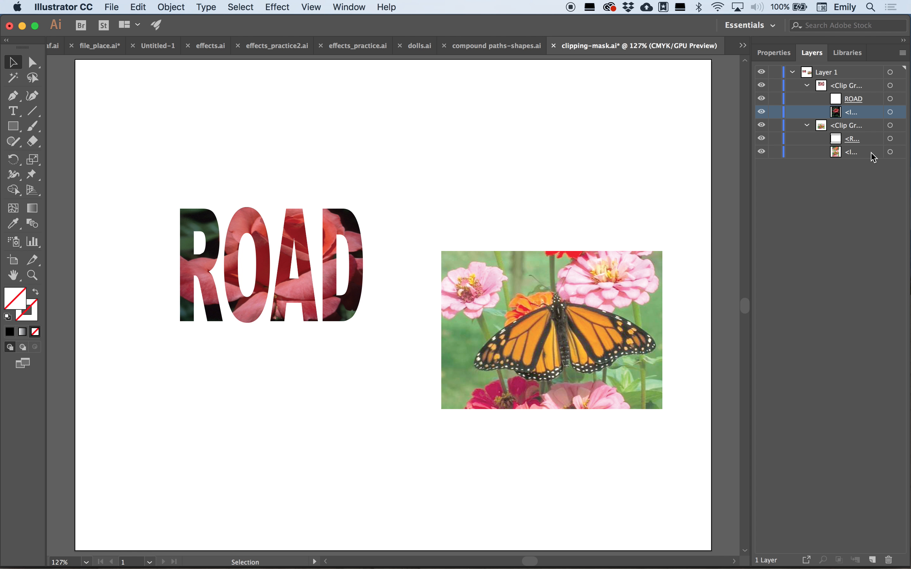
pyautogui.click(580, 346)
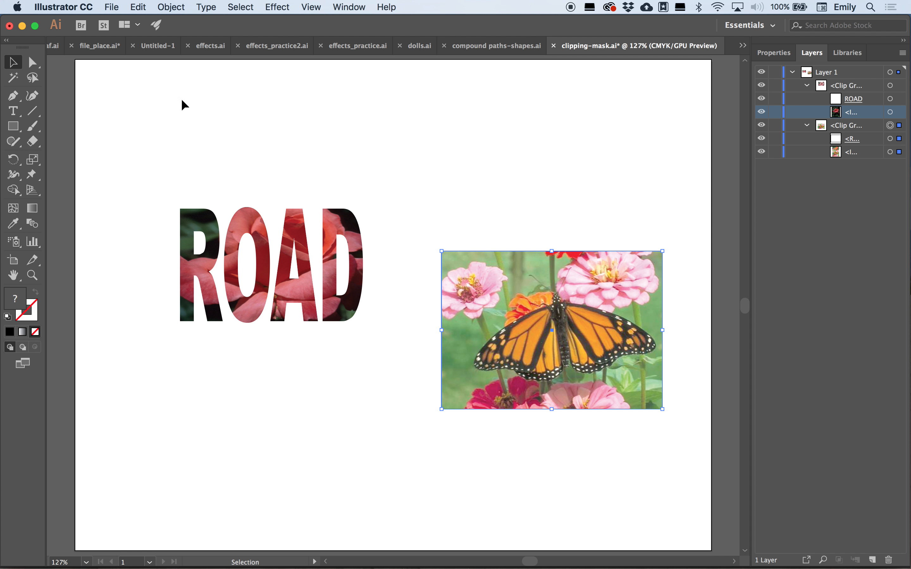
pyautogui.click(170, 5)
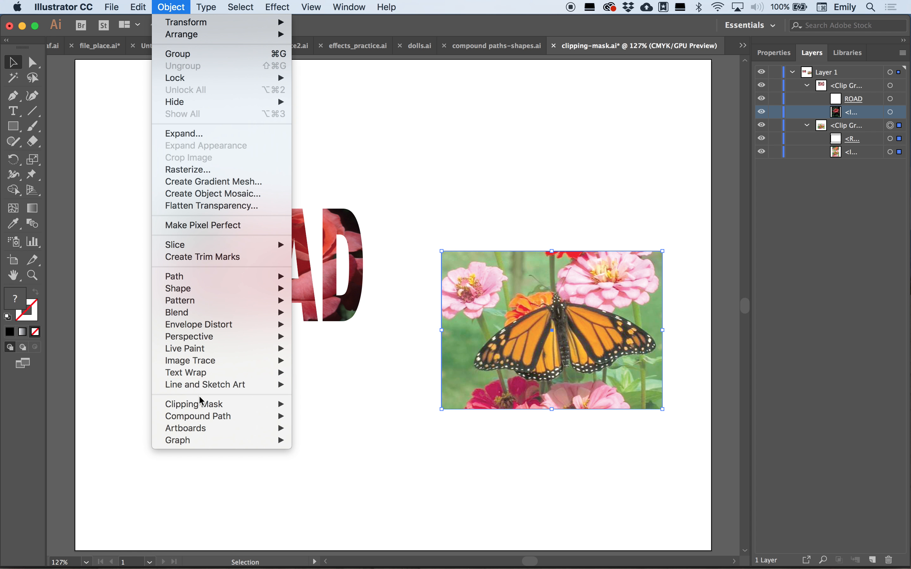
pyautogui.moveTo(203, 405)
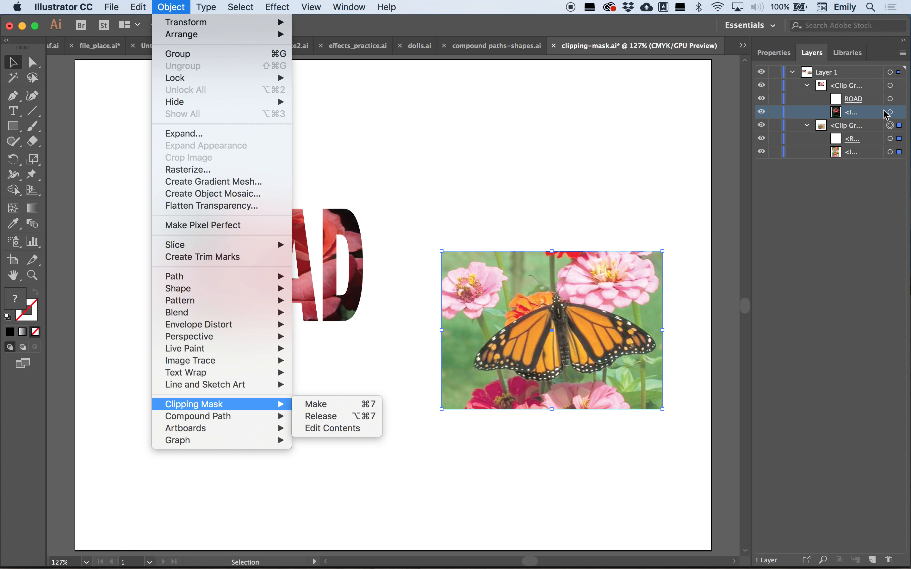
pyautogui.click(334, 417)
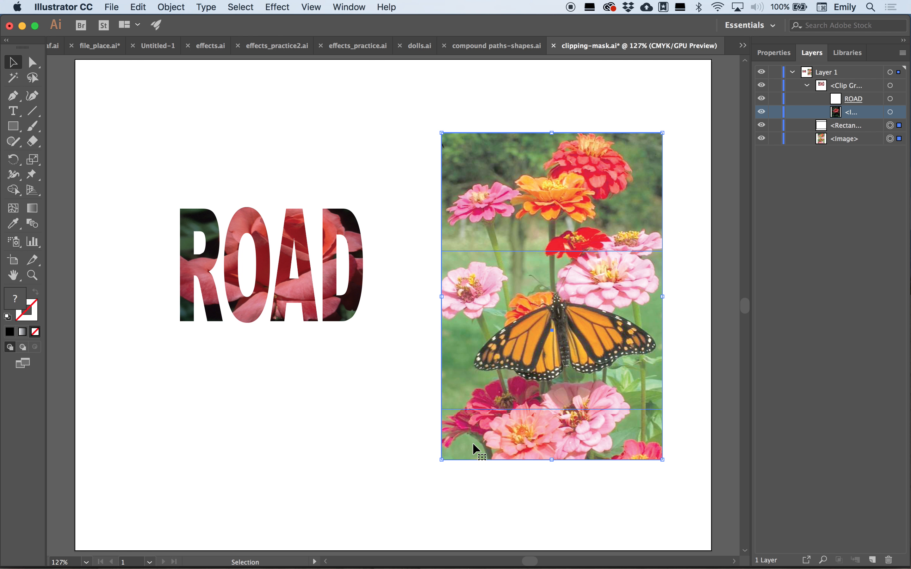
# - Move the released mask rectangle off the photo to below the ROAD text
pyautogui.click(695, 325)
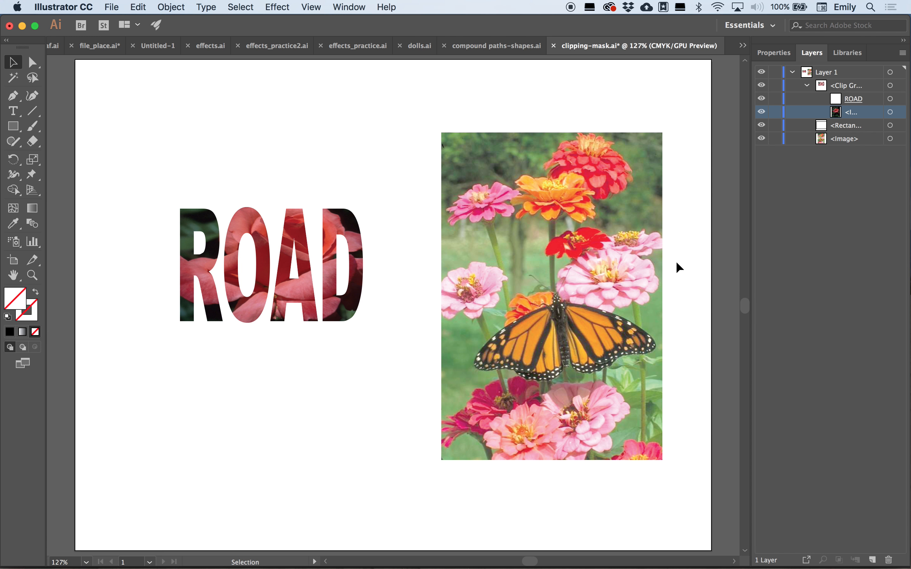
pyautogui.click(639, 249)
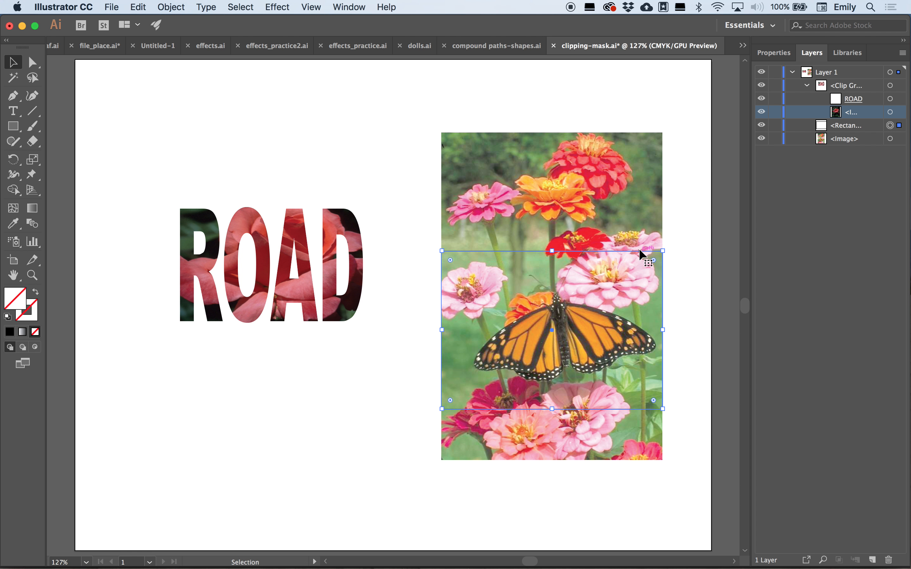
pyautogui.moveTo(639, 250); pyautogui.dragTo(380, 368)
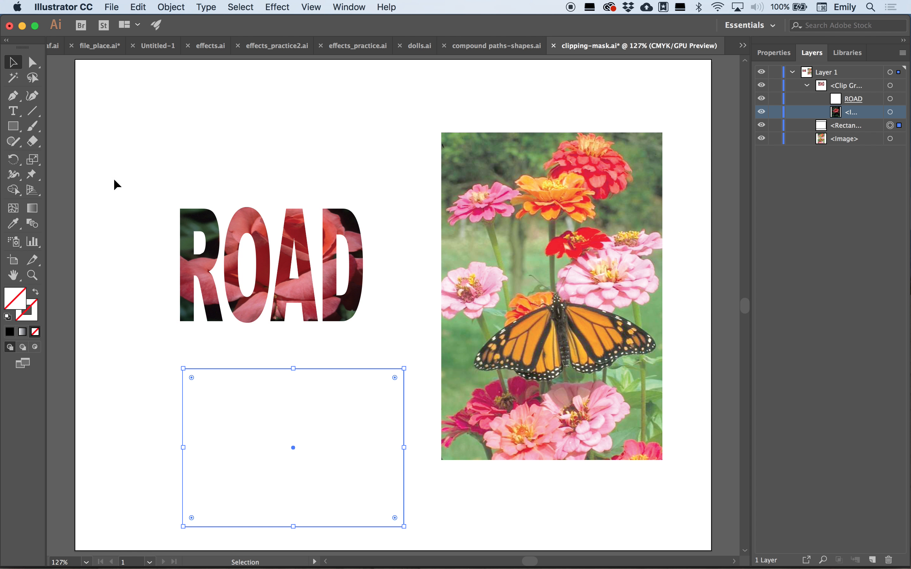
pyautogui.click(110, 362)
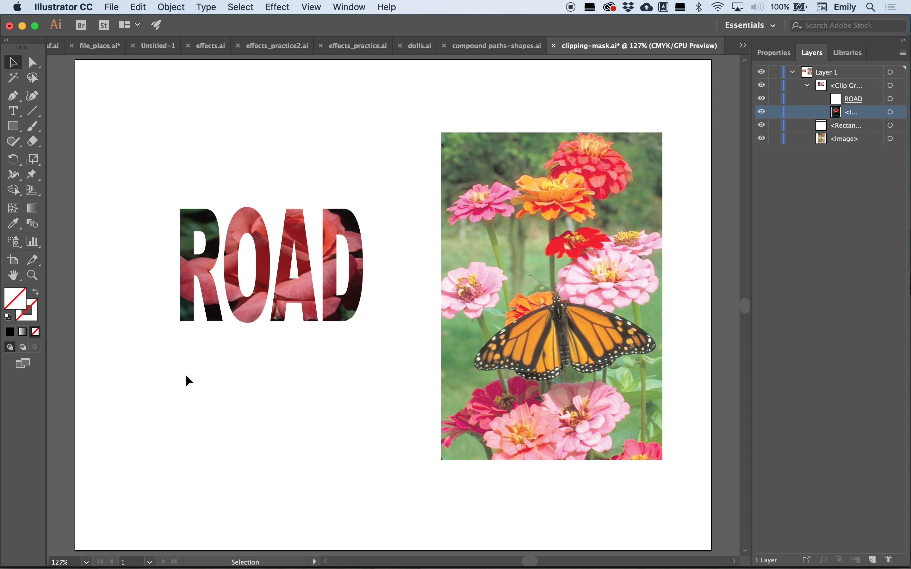
pyautogui.moveTo(141, 366); pyautogui.dragTo(310, 455)
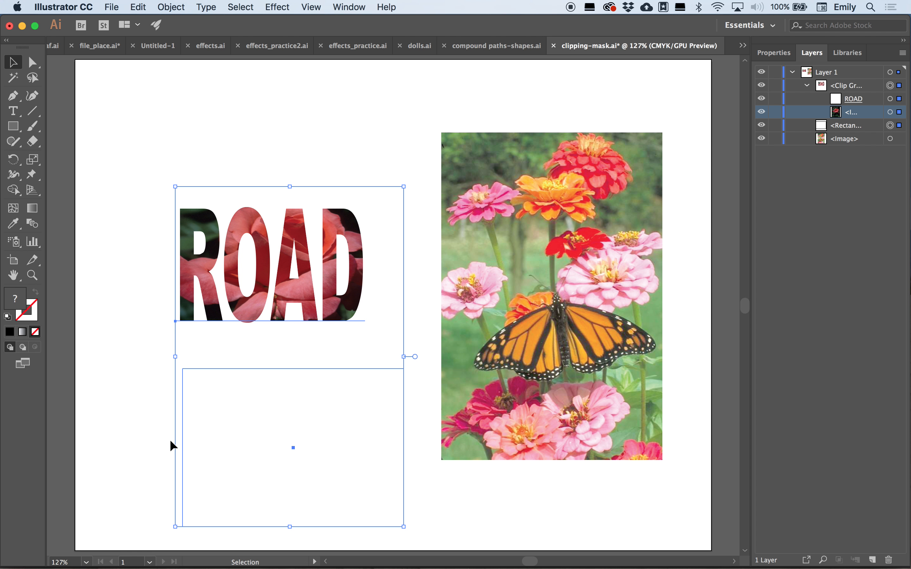
pyautogui.click(154, 437)
pyautogui.click(328, 483)
pyautogui.moveTo(358, 475); pyautogui.dragTo(354, 469)
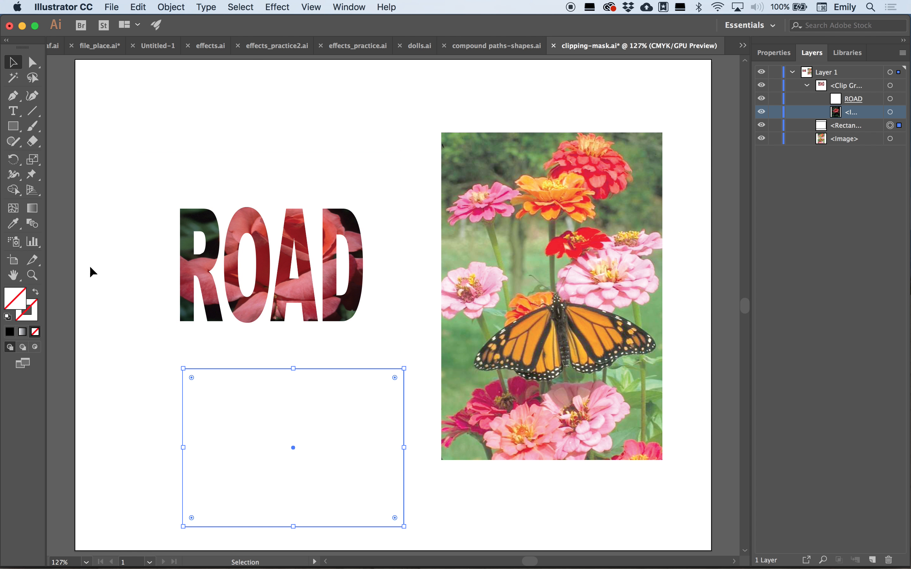
# - Fill the rectangle with red, f70f0f
pyautogui.doubleClick(22, 303)
pyautogui.click(303, 188)
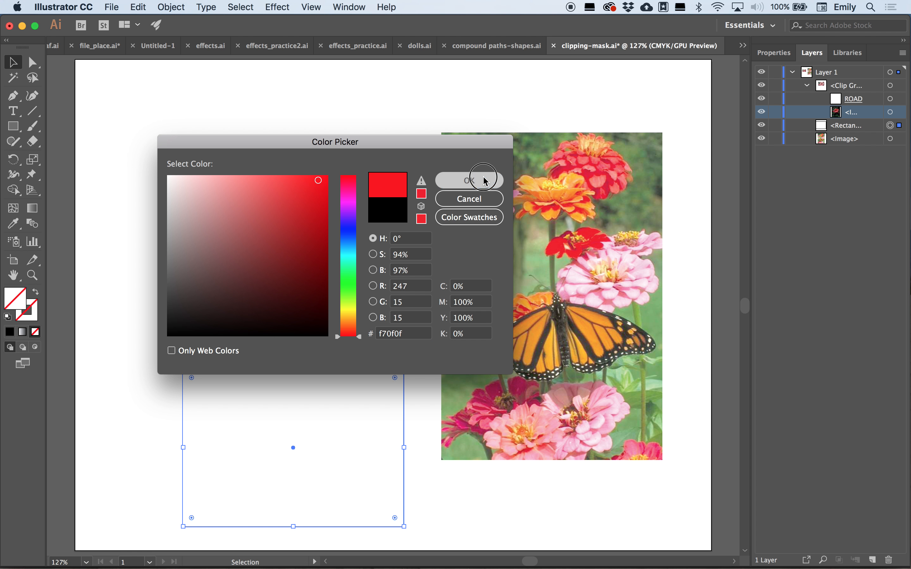
pyautogui.click(469, 180)
pyautogui.click(105, 93)
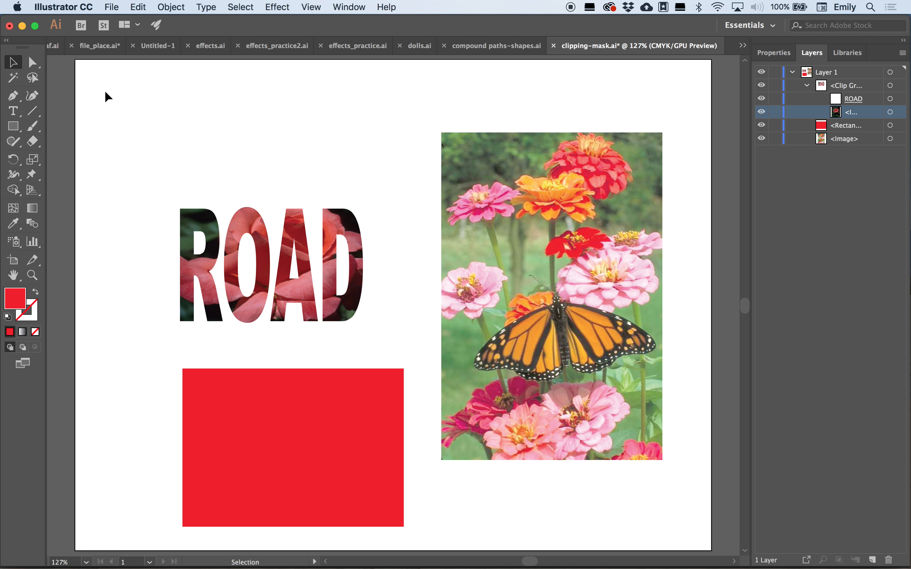
# - Trace a closed path around the butterfly's body and wings with the Pen tool
pyautogui.click(14, 98)
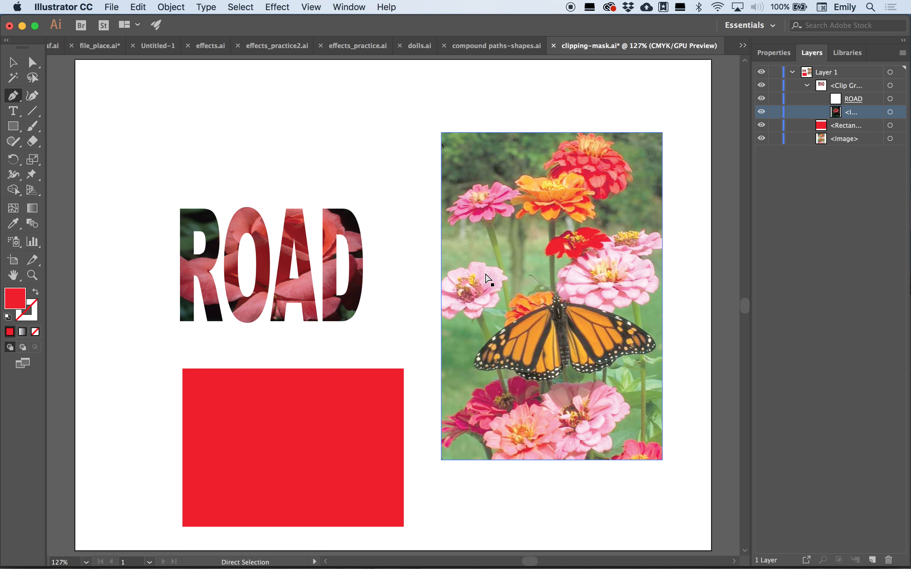
pyautogui.press('super+equal')
pyautogui.press('super+equal')
pyautogui.press('super+equal')
pyautogui.press('super+equal')
pyautogui.hscroll(15, 647, 367)
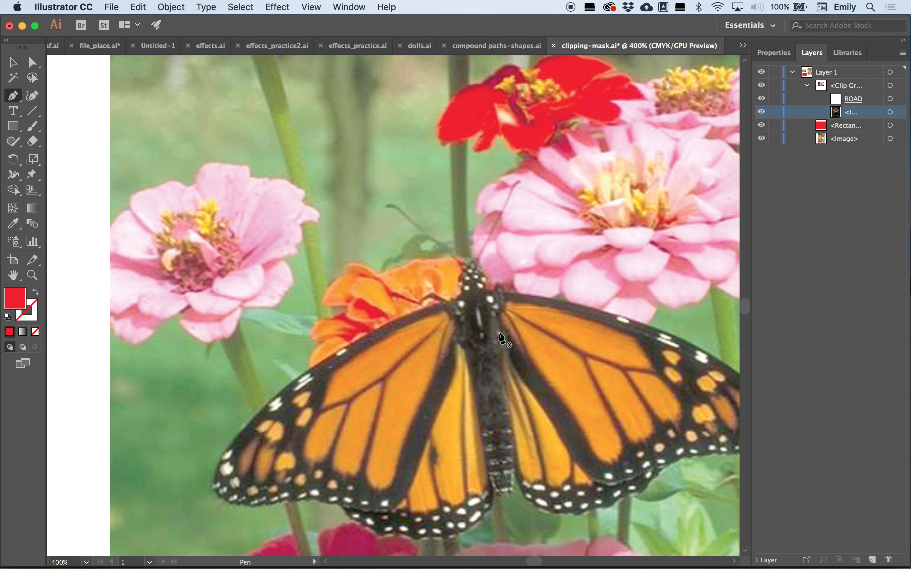
pyautogui.click(462, 265)
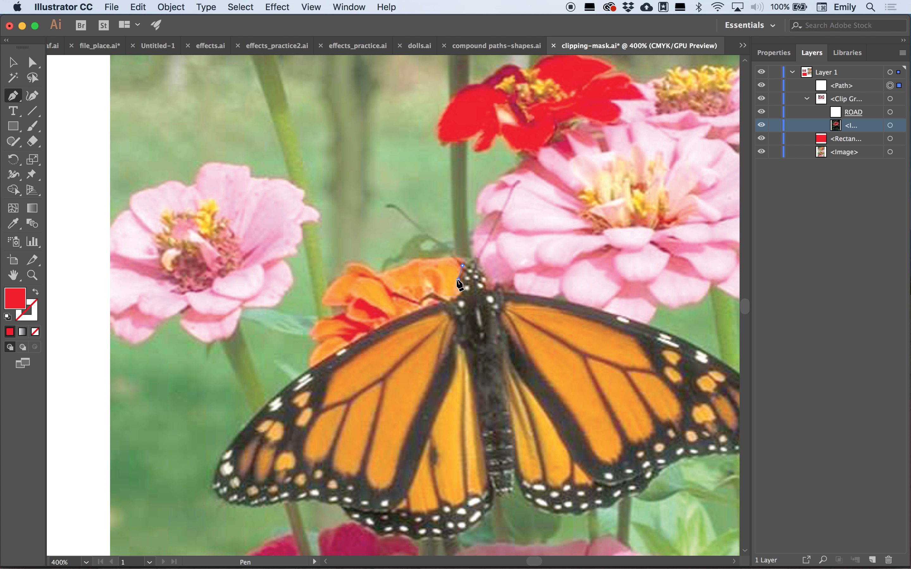
pyautogui.click(451, 300)
pyautogui.moveTo(327, 354); pyautogui.dragTo(262, 400)
pyautogui.moveTo(220, 461); pyautogui.dragTo(330, 503)
pyautogui.moveTo(369, 530); pyautogui.dragTo(730, 456)
pyautogui.hscroll(4, 730, 456)
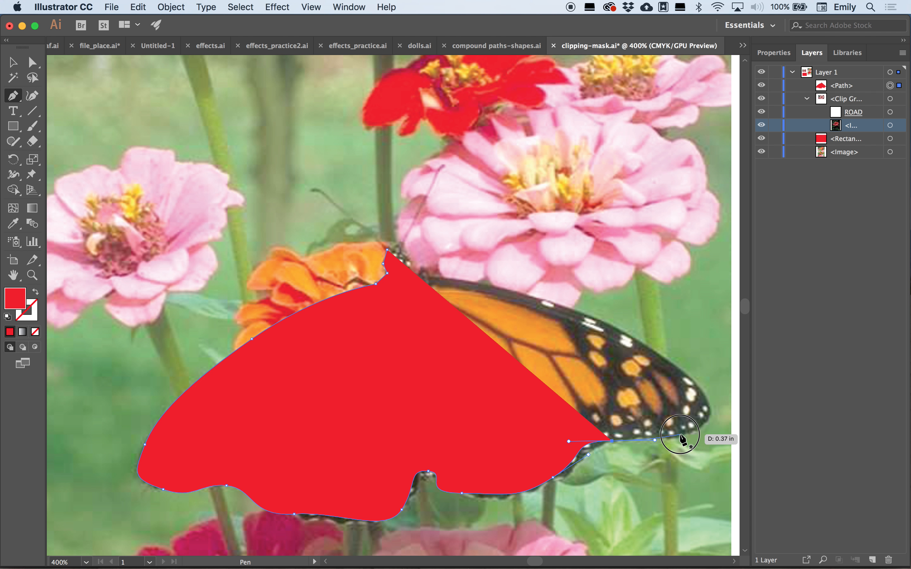
pyautogui.moveTo(679, 434); pyautogui.dragTo(707, 423)
pyautogui.moveTo(687, 371); pyautogui.dragTo(635, 338)
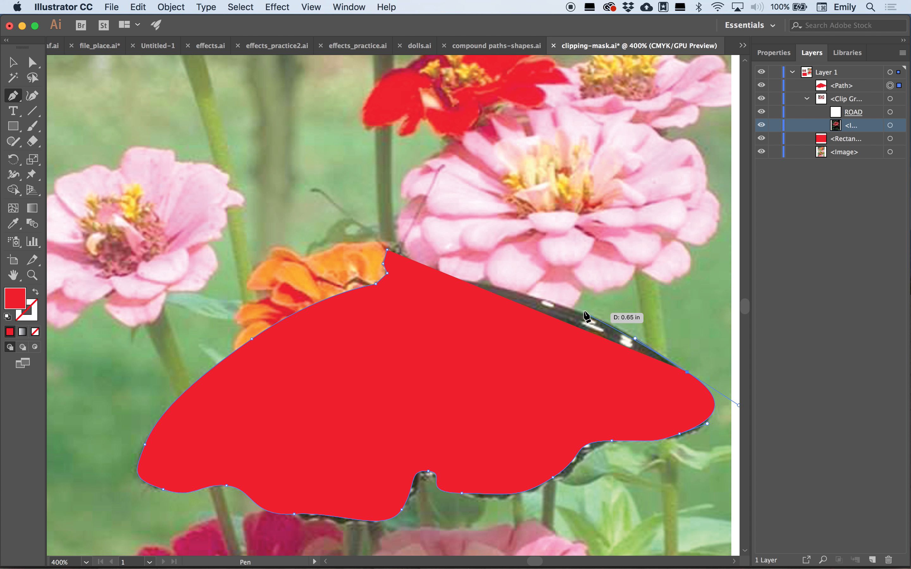
pyautogui.moveTo(582, 309); pyautogui.dragTo(403, 255)
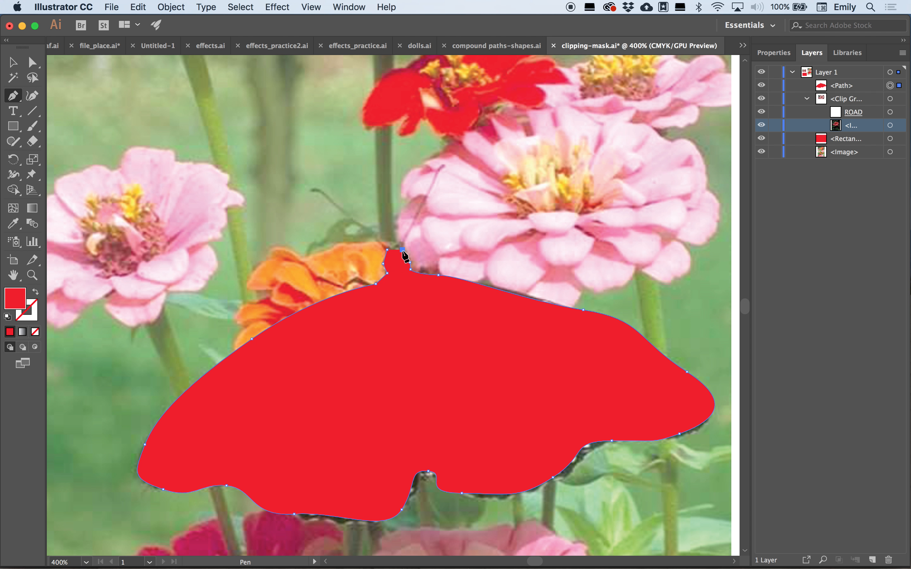
pyautogui.click(395, 240)
pyautogui.click(394, 249)
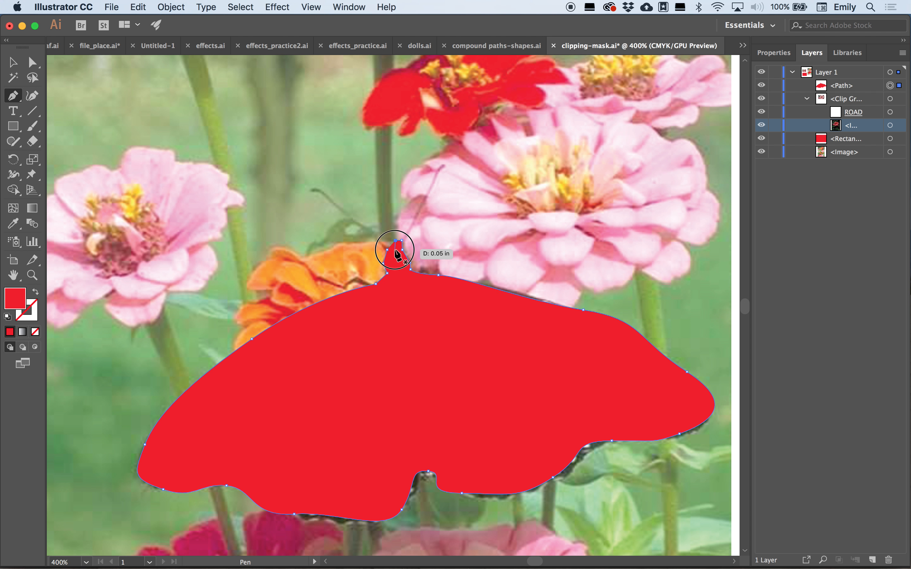
pyautogui.click(387, 245)
pyautogui.click(386, 248)
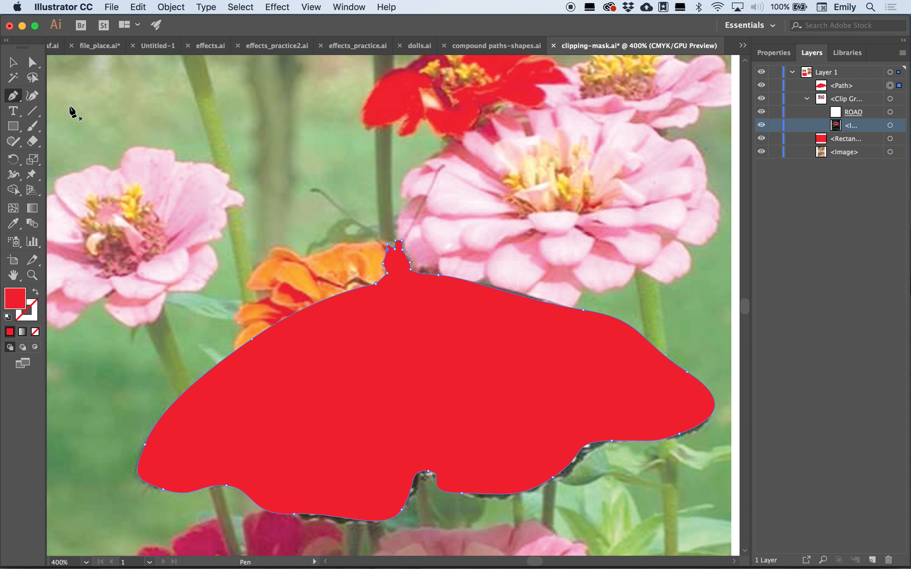
# - Select the traced path together with the butterfly photo and make a clipping mask
pyautogui.click(12, 62)
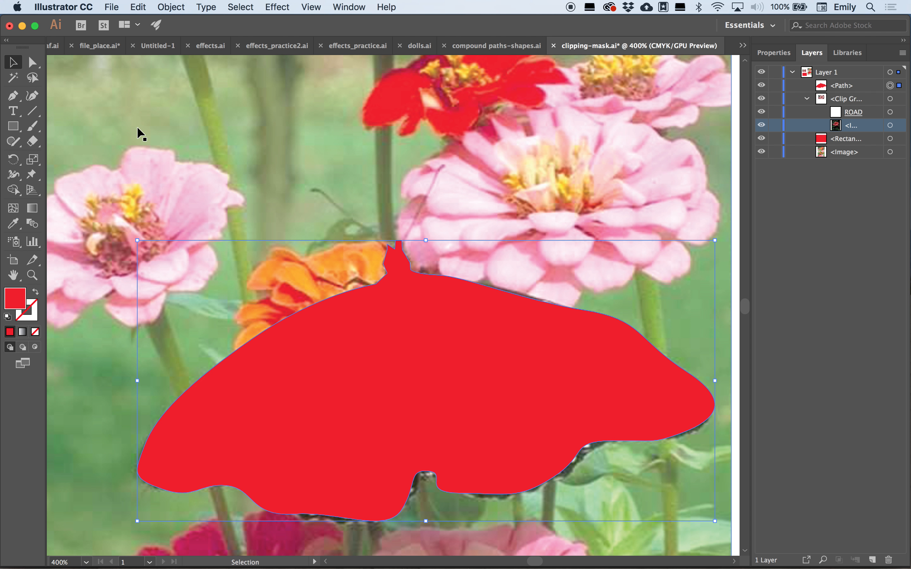
pyautogui.press('shift')
pyautogui.keyDown('shift'); pyautogui.click(298, 164); pyautogui.keyUp('shift')
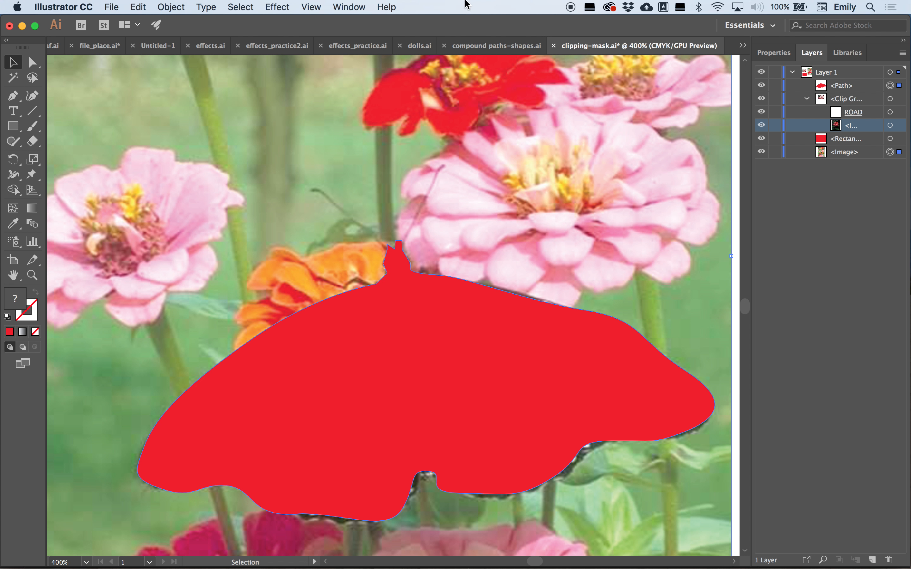
pyautogui.click(169, 6)
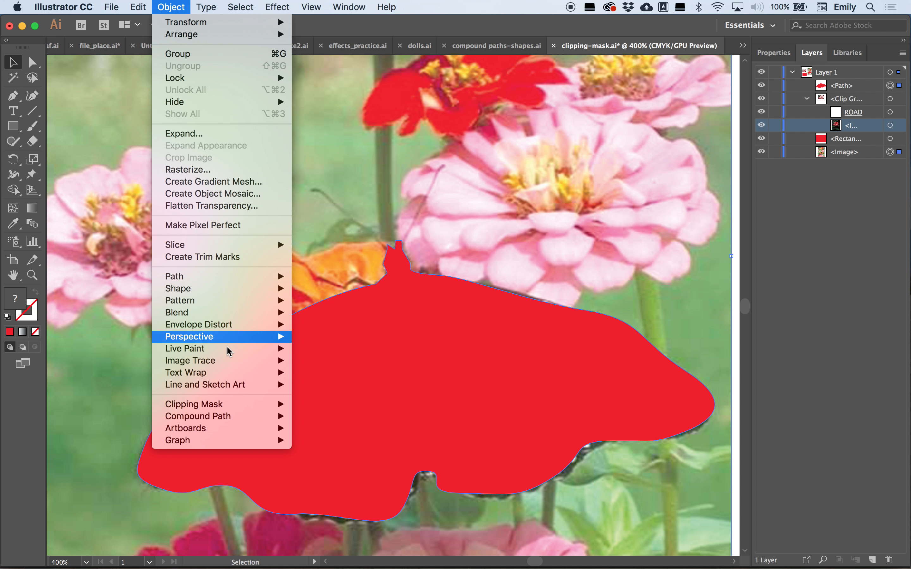
pyautogui.moveTo(226, 404)
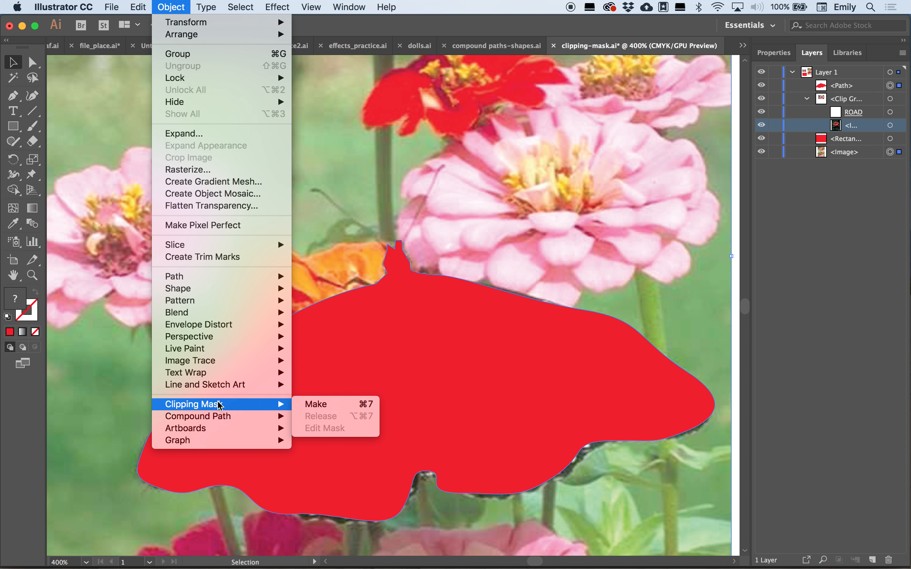
pyautogui.click(327, 407)
# - Refine the mask path's anchors and handles along the butterfly's right wing edge with Direct Selection
pyautogui.click(377, 188)
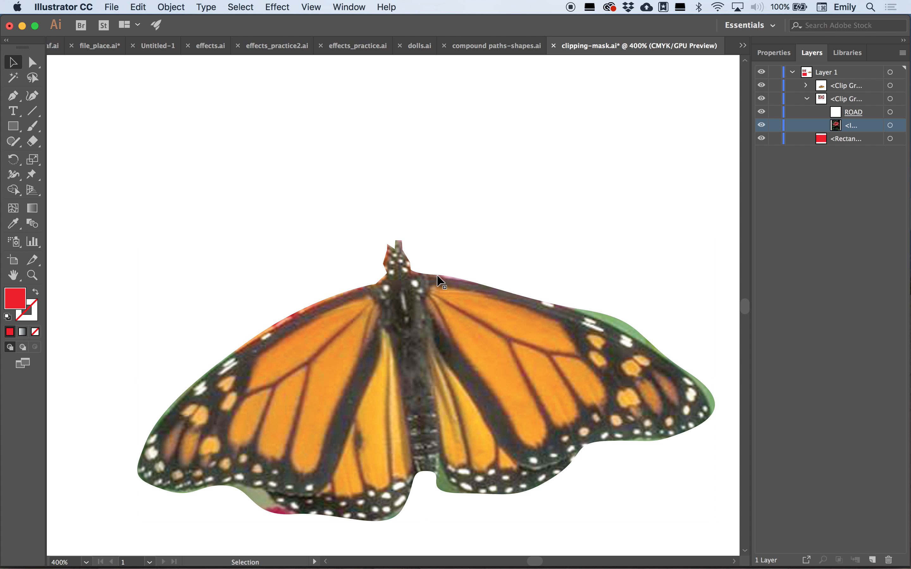
pyautogui.click(595, 366)
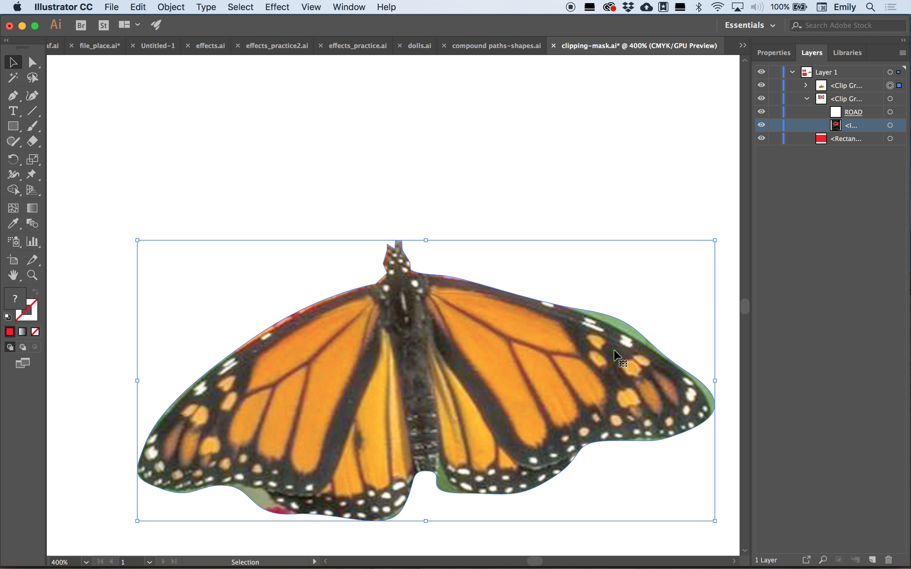
pyautogui.click(33, 62)
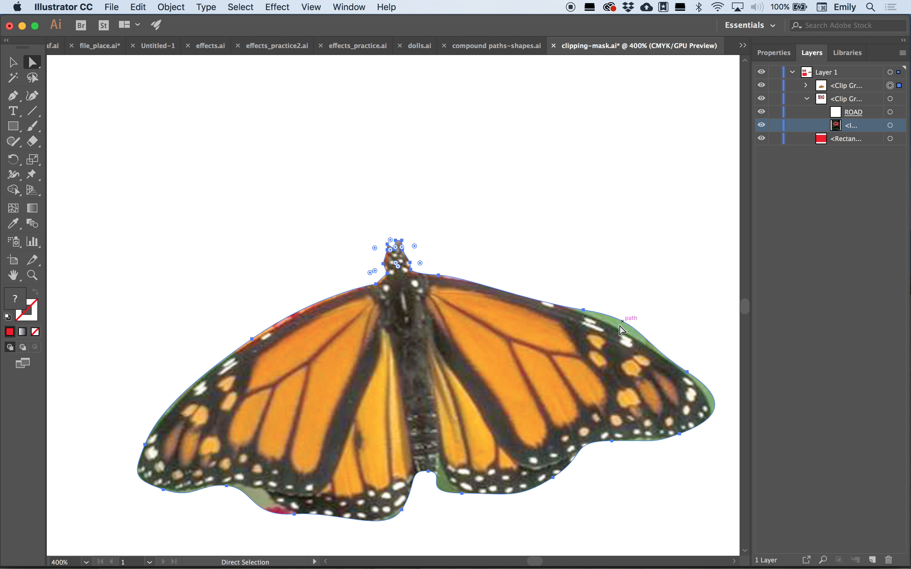
pyautogui.click(586, 310)
pyautogui.moveTo(644, 324); pyautogui.dragTo(644, 338)
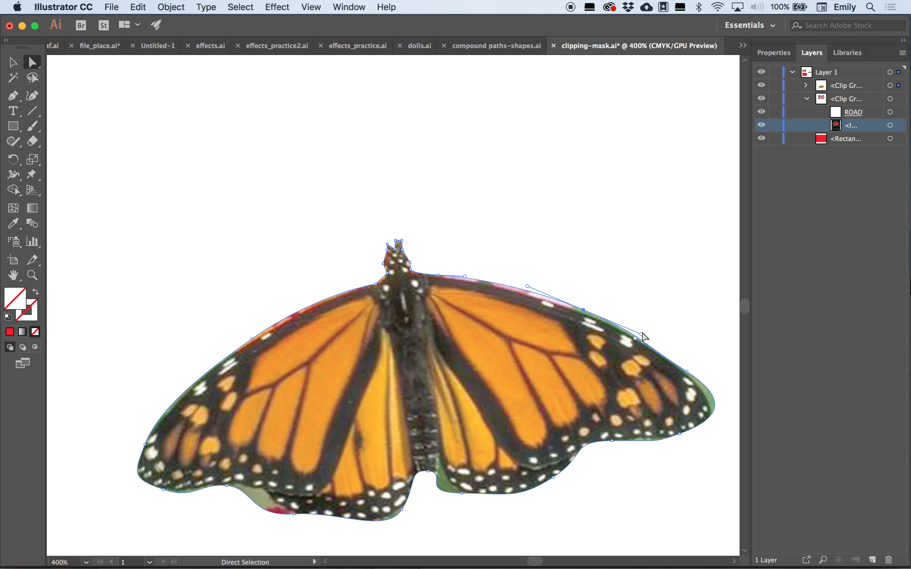
pyautogui.press('Down')
pyautogui.press('Down')
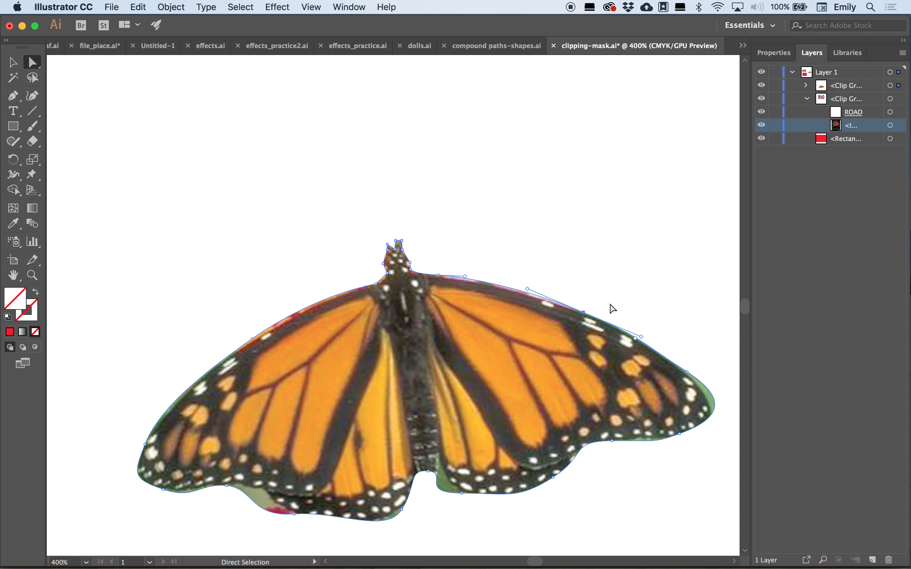
pyautogui.click(687, 372)
pyautogui.hscroll(2, 727, 434)
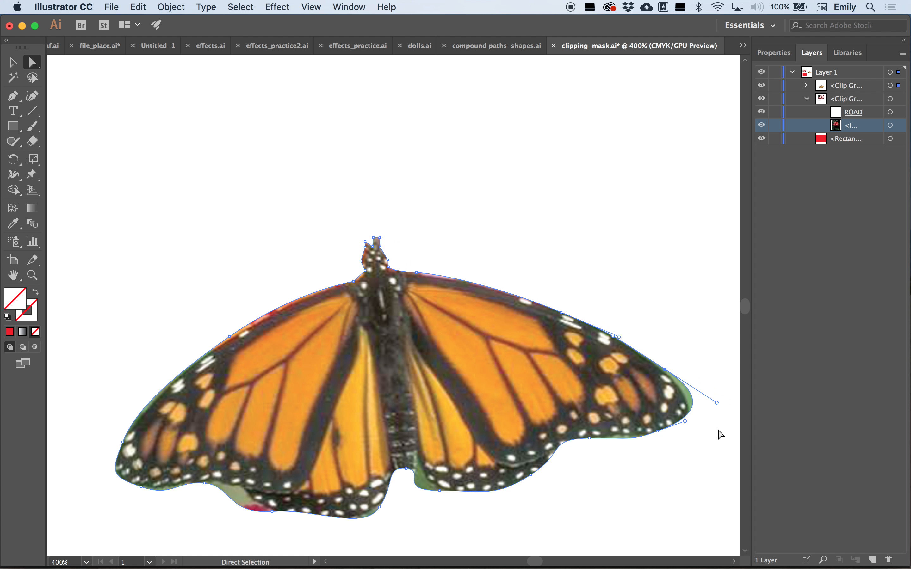
pyautogui.moveTo(716, 401); pyautogui.dragTo(697, 401)
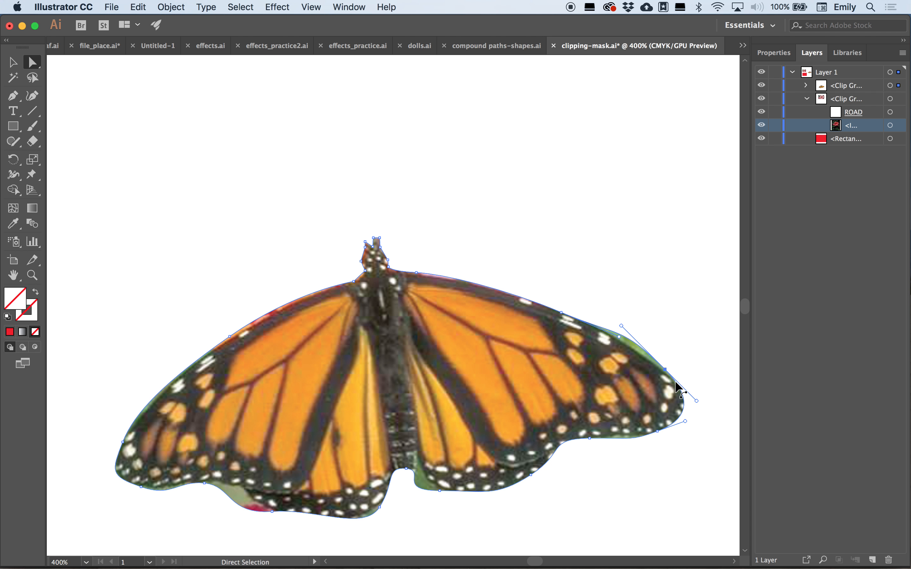
pyautogui.moveTo(665, 369); pyautogui.dragTo(670, 380)
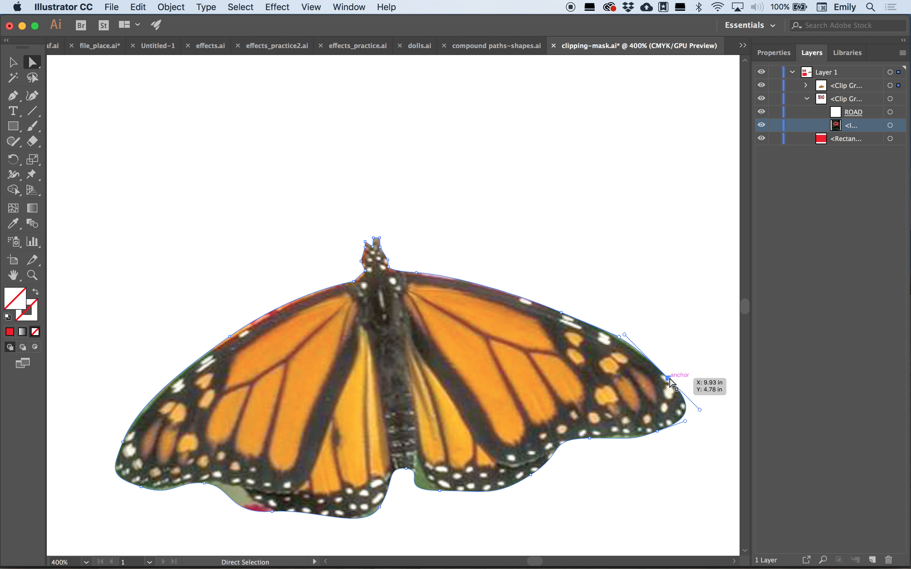
pyautogui.click(669, 378)
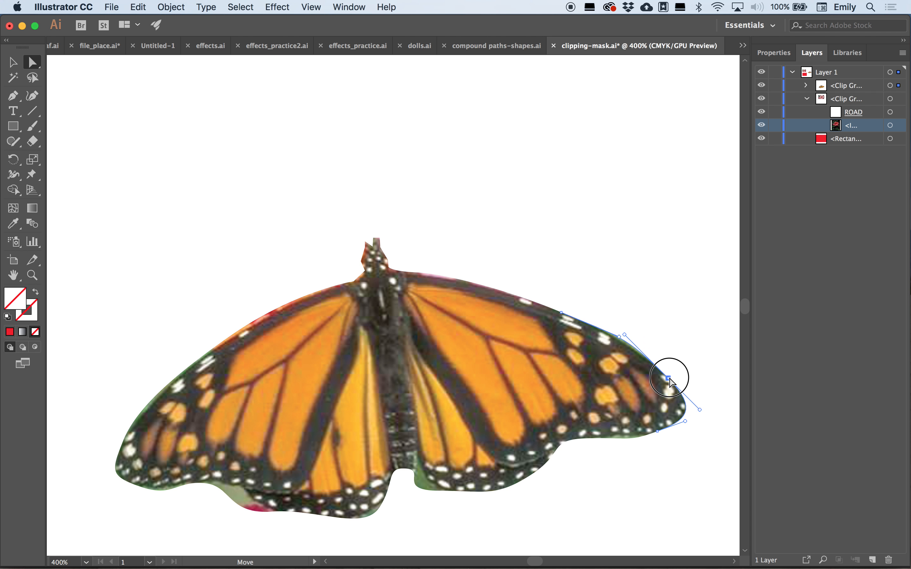
pyautogui.moveTo(673, 380); pyautogui.dragTo(677, 374)
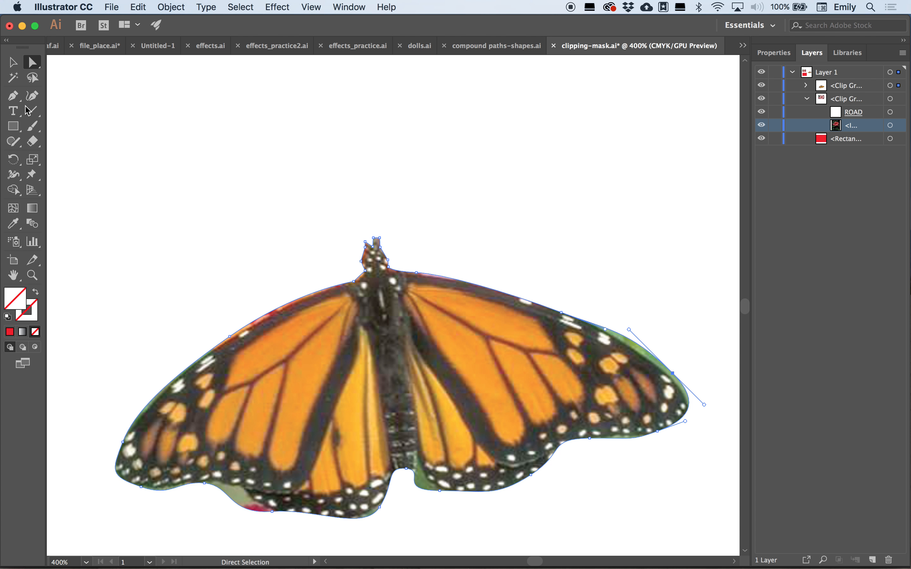
# - Add an anchor point on the butterfly mask path's upper right wing edge and drag it outward to follow the wing
pyautogui.moveTo(13, 95); pyautogui.dragTo(75, 111)
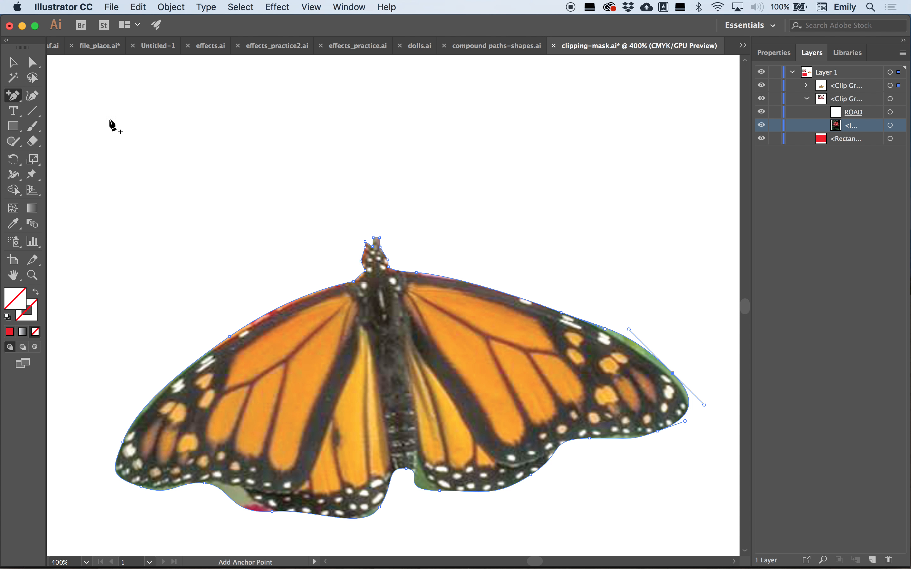
pyautogui.click(639, 344)
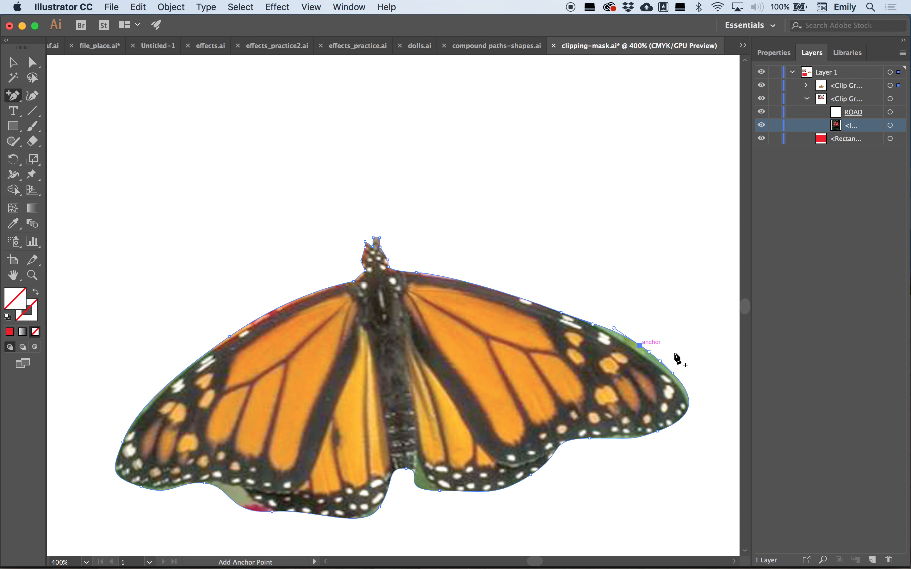
pyautogui.click(32, 62)
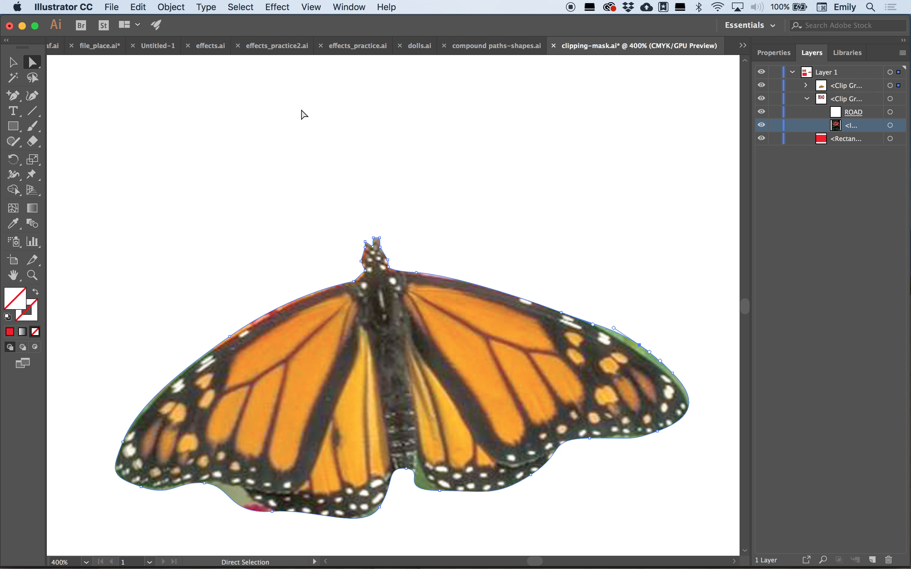
pyautogui.click(635, 348)
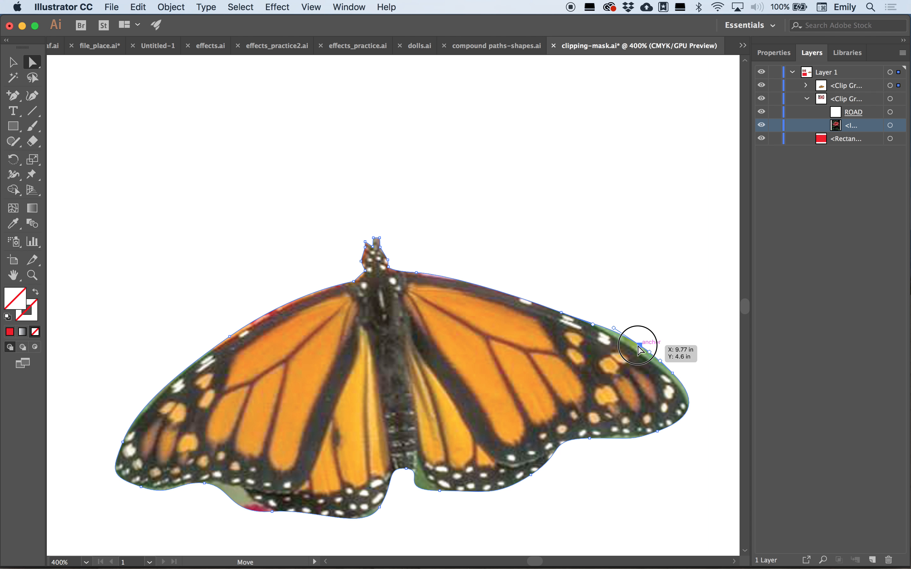
pyautogui.moveTo(634, 351); pyautogui.dragTo(672, 381)
pyautogui.click(672, 373)
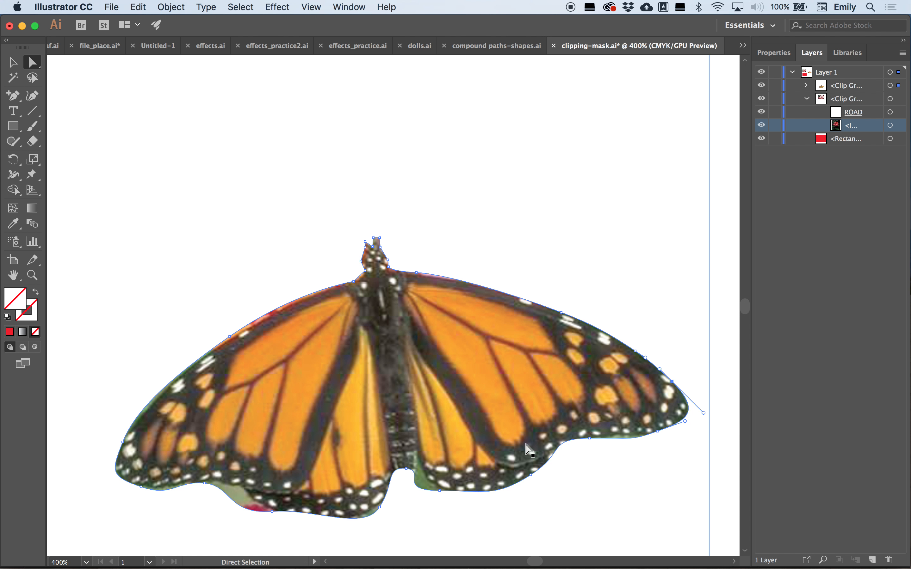
# - Refine the mask path where the lower wings meet, adjusting a handle and adding and nudging an anchor into the notch
pyautogui.click(440, 492)
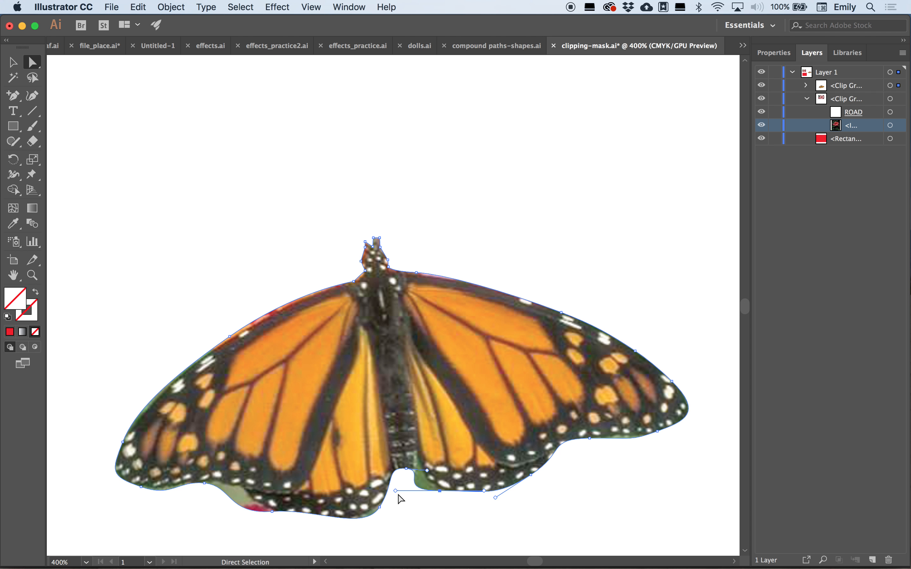
pyautogui.moveTo(396, 490)
pyautogui.mouseDown()
pyautogui.moveTo(406, 494)
pyautogui.moveTo(401, 486)
pyautogui.mouseUp()
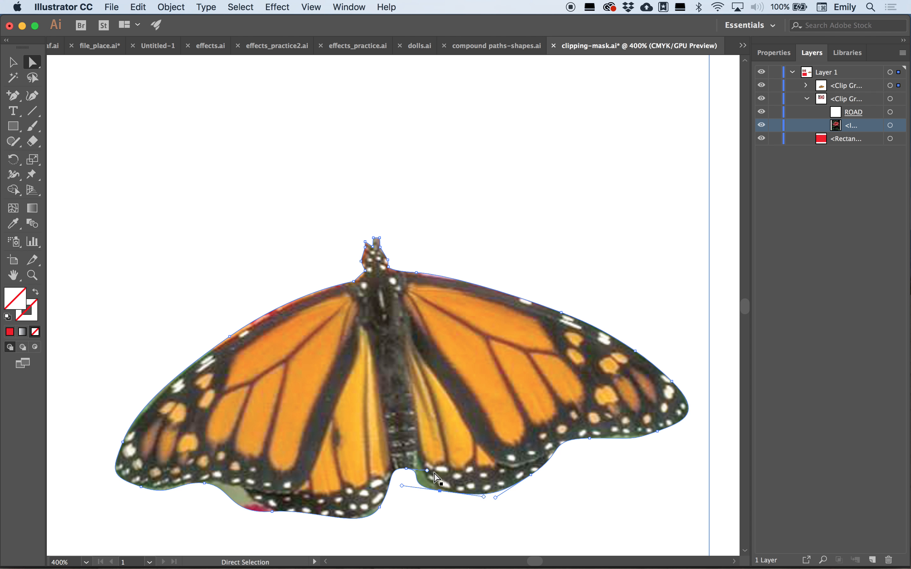
pyautogui.click(18, 98)
pyautogui.click(417, 481)
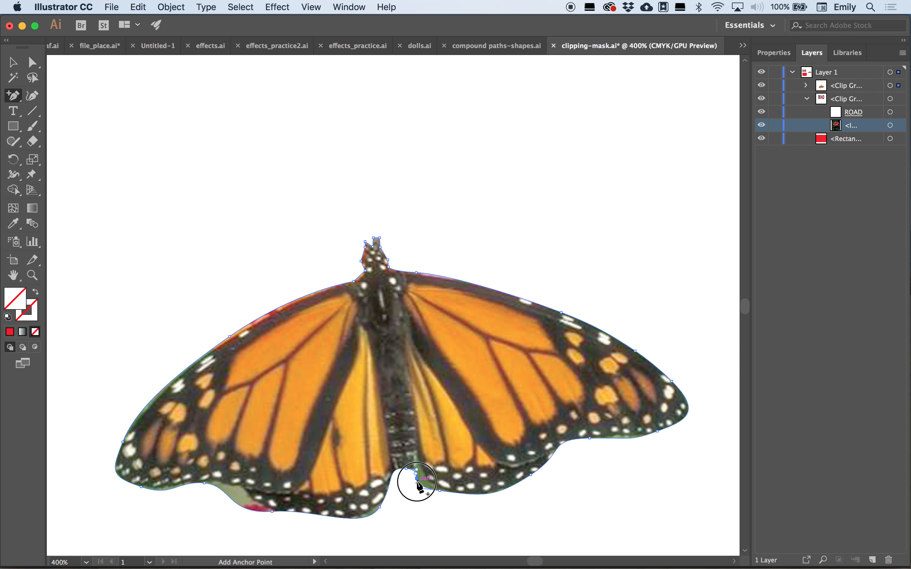
pyautogui.click(32, 62)
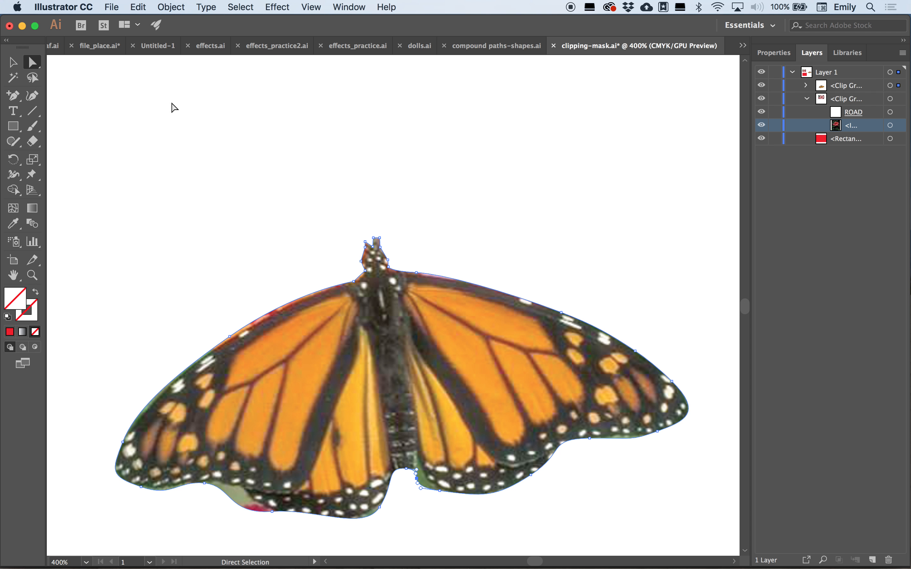
pyautogui.moveTo(419, 483); pyautogui.dragTo(428, 483)
pyautogui.press('Up')
pyautogui.press('Left')
pyautogui.press('Left')
pyautogui.click(498, 258)
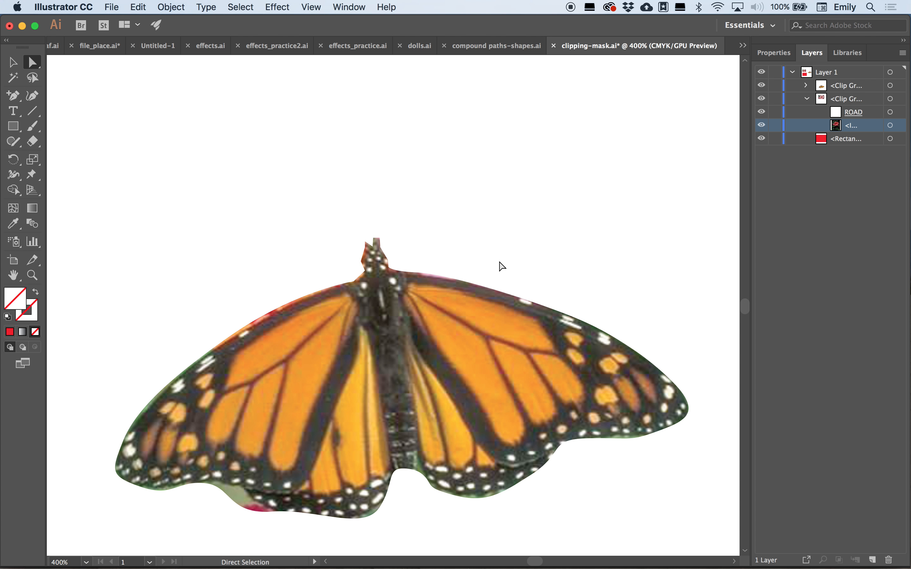
# - Switch to file_place.ai and crop the linked bird photo to its upper part, about 1.6 × 1.5 in
pyautogui.press('super+minus')
pyautogui.press('super+minus')
pyautogui.press('super+minus')
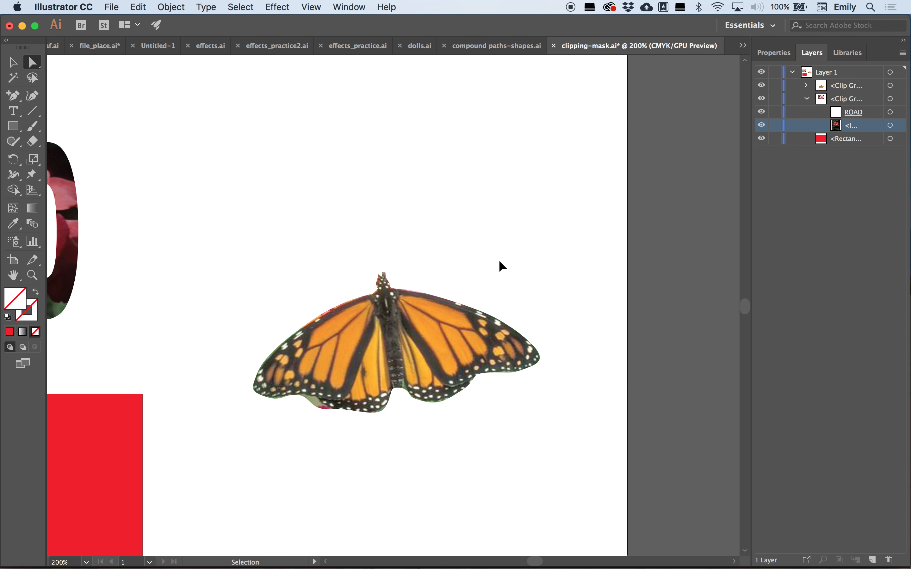
pyautogui.click(774, 53)
pyautogui.click(632, 262)
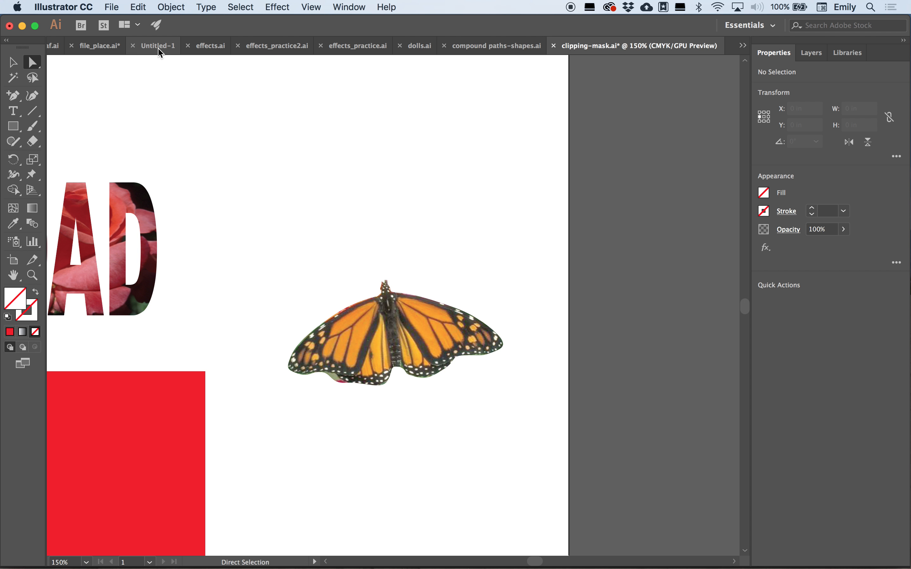
pyautogui.click(109, 51)
pyautogui.click(284, 418)
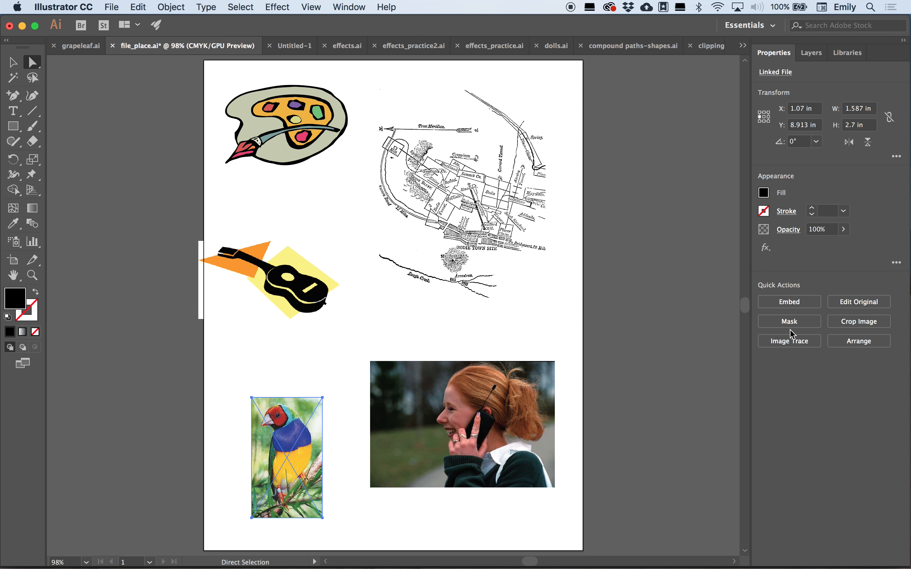
pyautogui.click(851, 326)
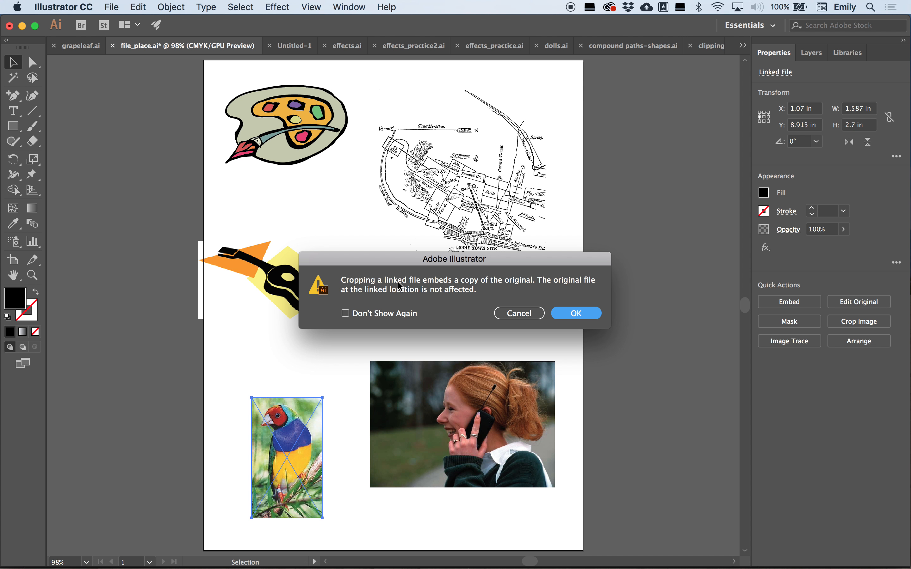
pyautogui.click(575, 313)
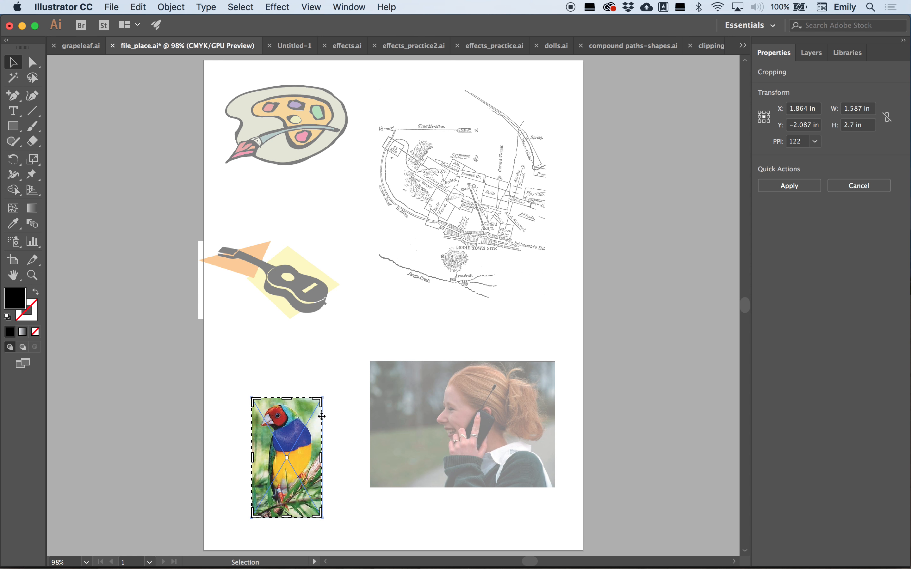
pyautogui.moveTo(321, 519); pyautogui.dragTo(326, 460)
pyautogui.click(794, 186)
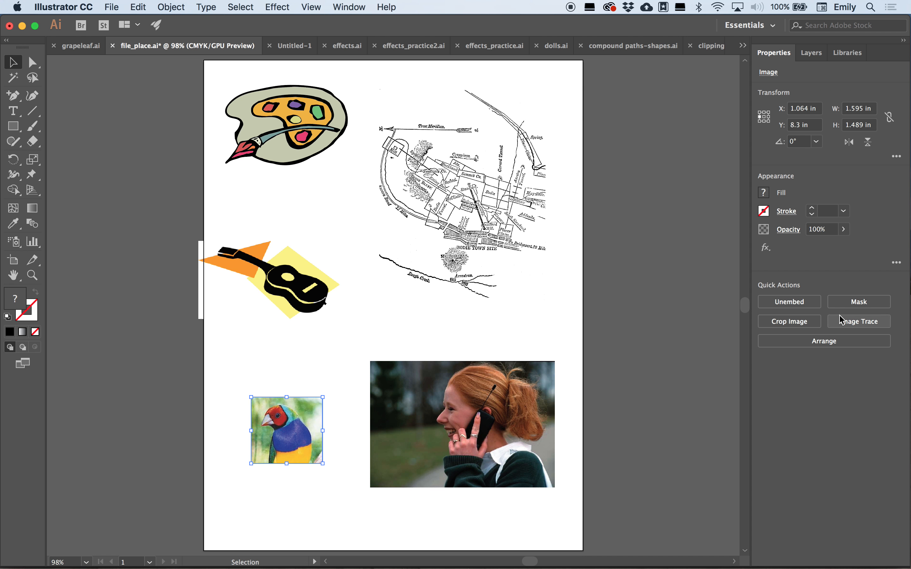
# - Try masking the cropped bird image, then undo it
pyautogui.click(864, 303)
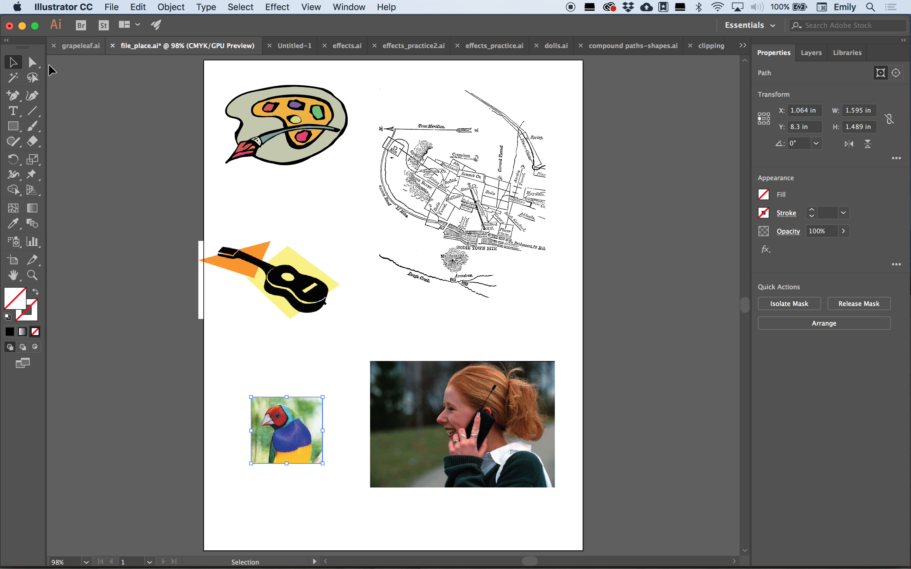
pyautogui.press('super+z')
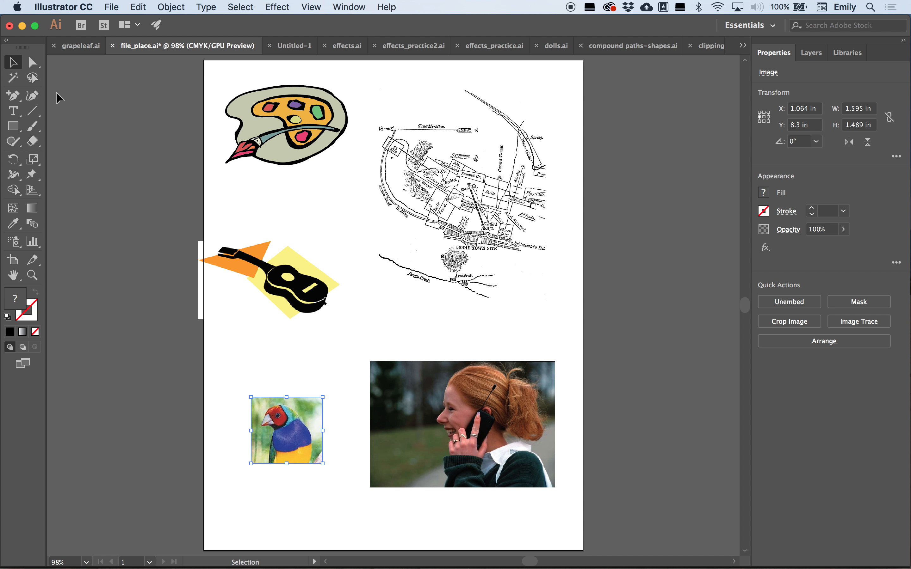
# - Mask the guitar image and pull the mask's right, bottom and left edges in to about 1.8 × 1.2 in
pyautogui.click(312, 290)
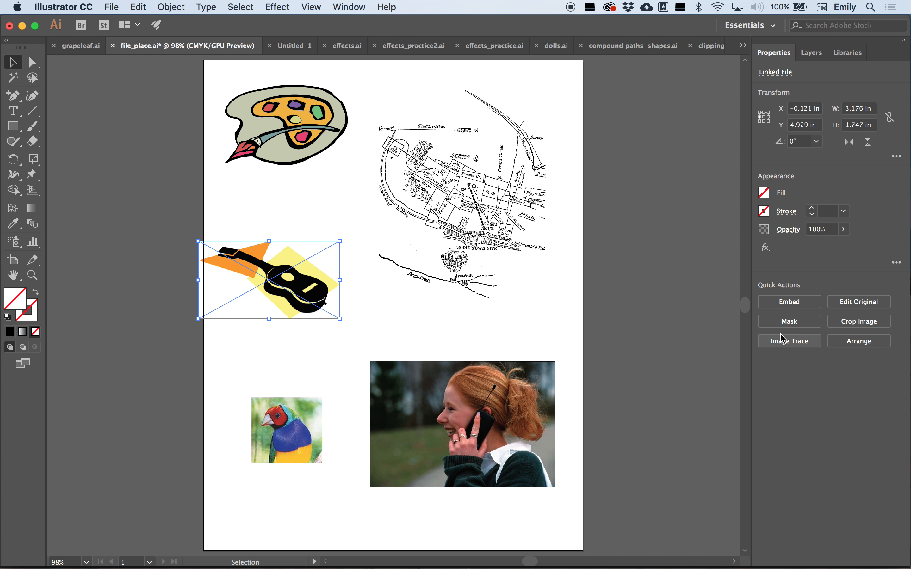
pyautogui.click(788, 321)
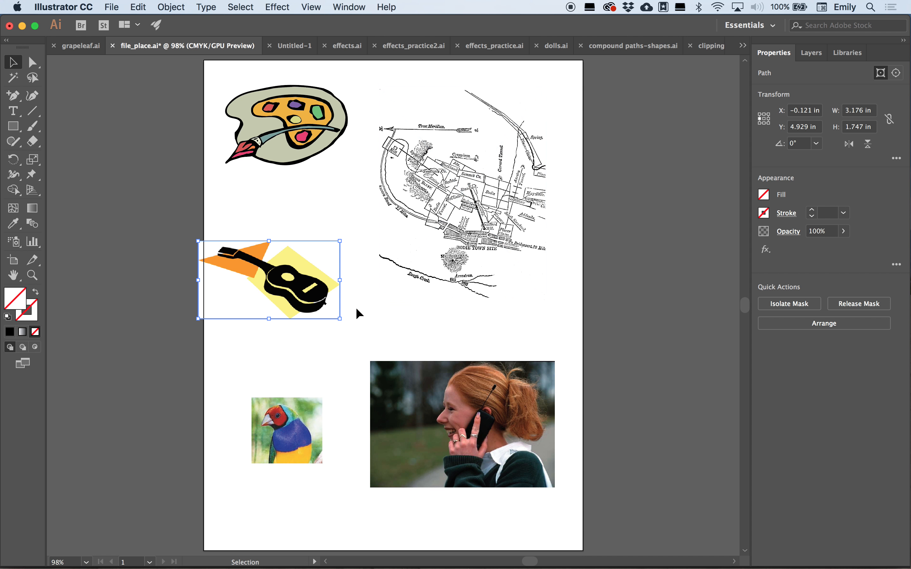
pyautogui.moveTo(339, 318); pyautogui.dragTo(306, 303)
pyautogui.moveTo(198, 301); pyautogui.dragTo(225, 297)
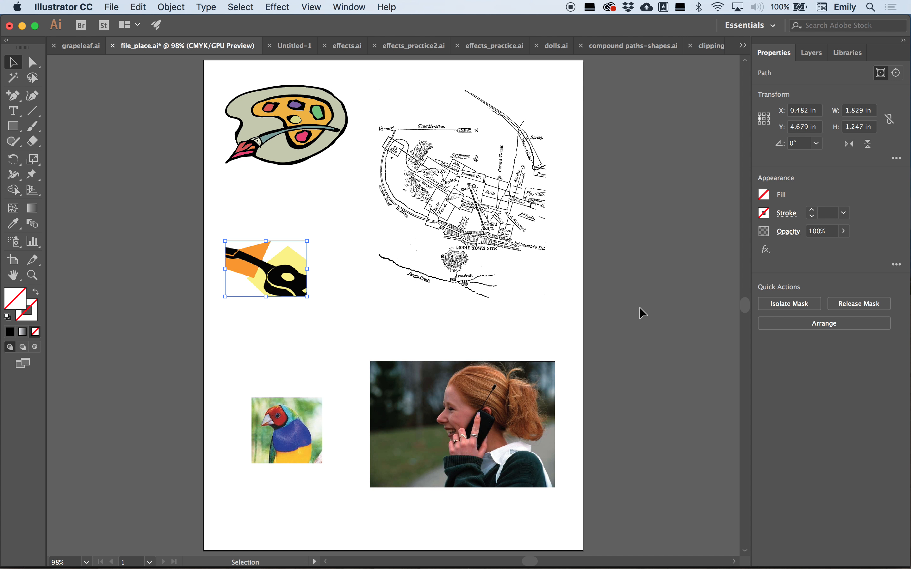
# - Return to clipping-mask.ai and select the butterfly clip group
pyautogui.click(646, 98)
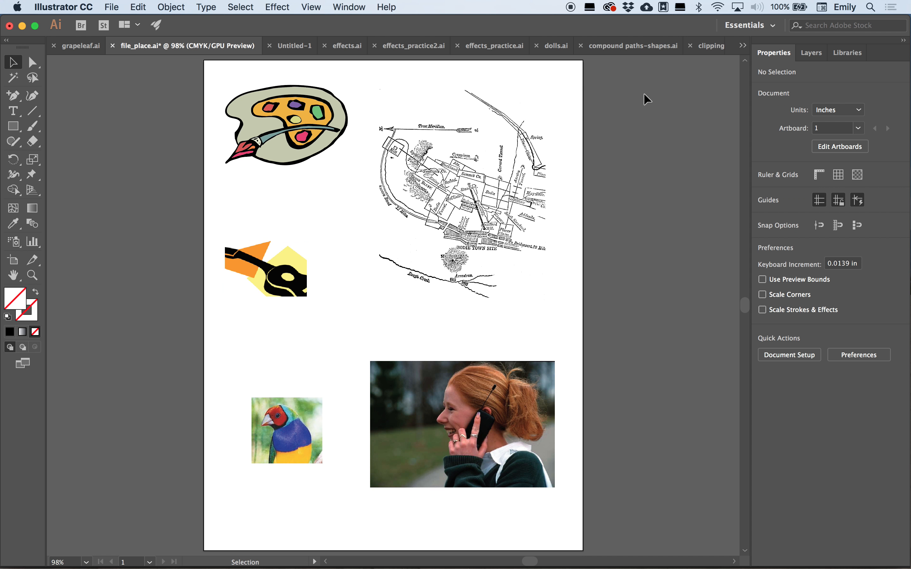
pyautogui.click(713, 45)
pyautogui.click(439, 322)
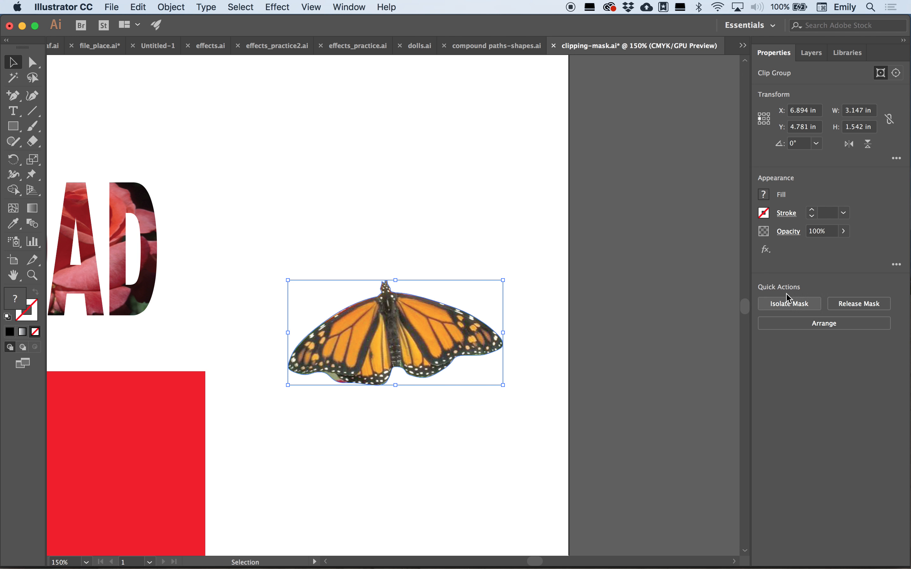